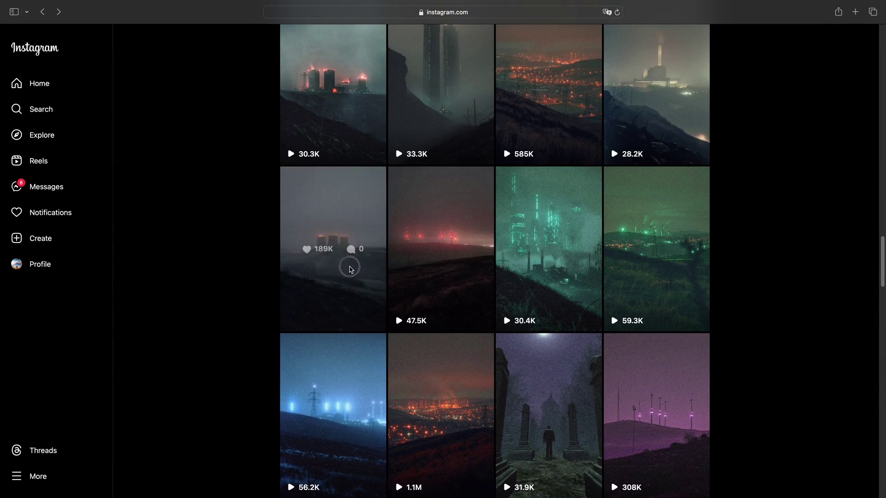
Step: Open the foggy cooling-tower video post from the Instagram Explore grid
click(350, 265)
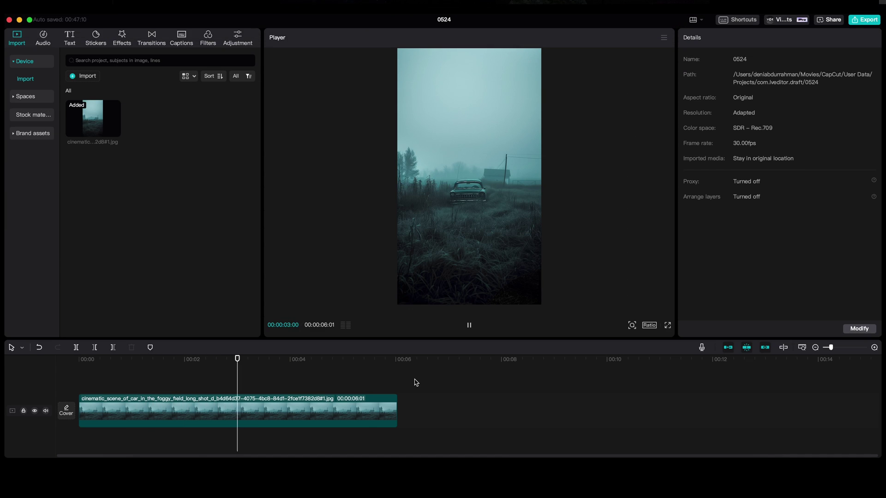
Step: Find the Noise effect, place it above the car image, and stretch it to the clip's end
key(space)
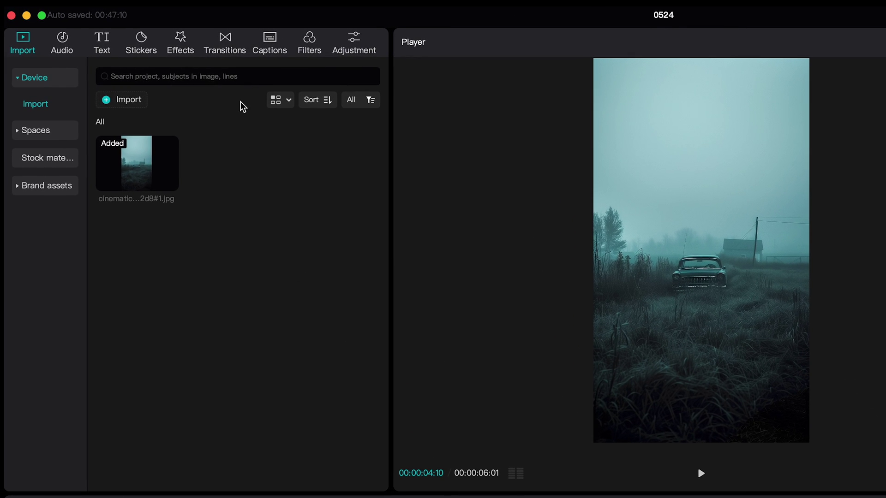
click(191, 46)
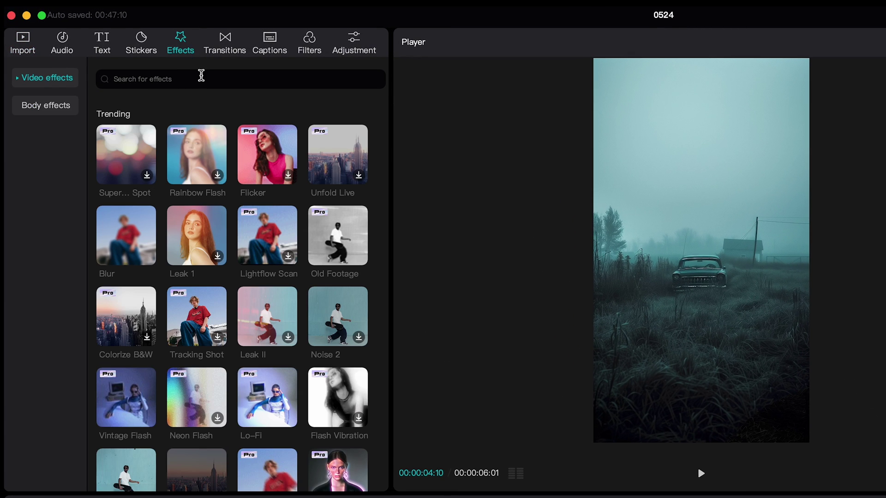
click(201, 76)
text(noise)
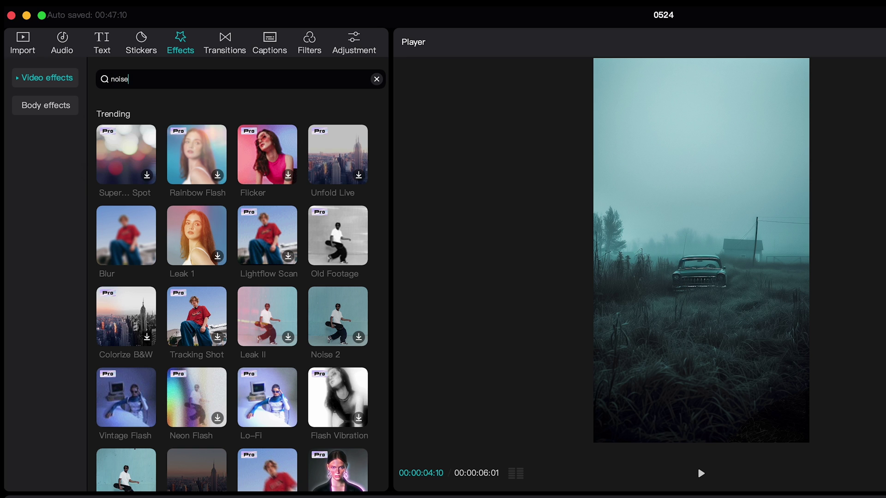
key(Return)
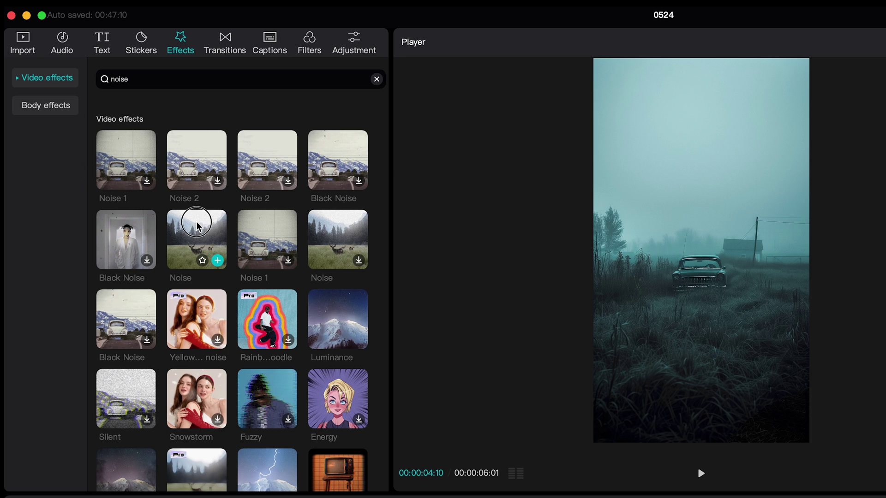
drag(198, 226, 123, 367)
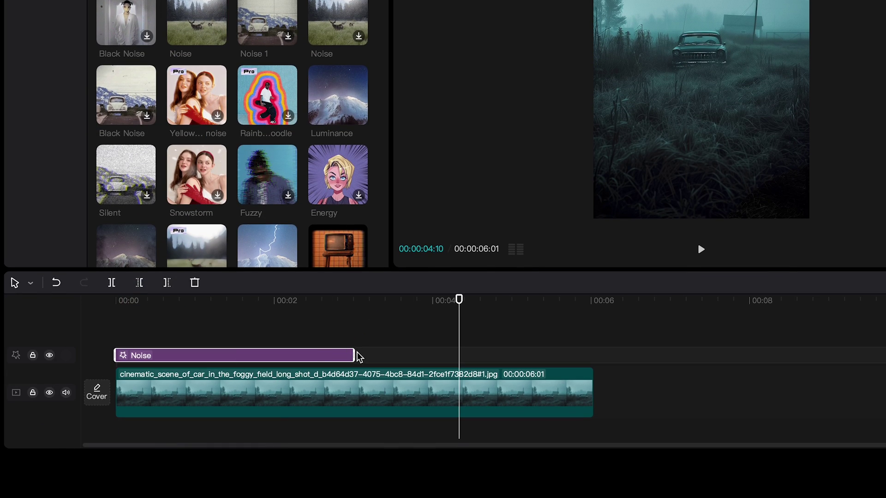
drag(357, 353, 594, 362)
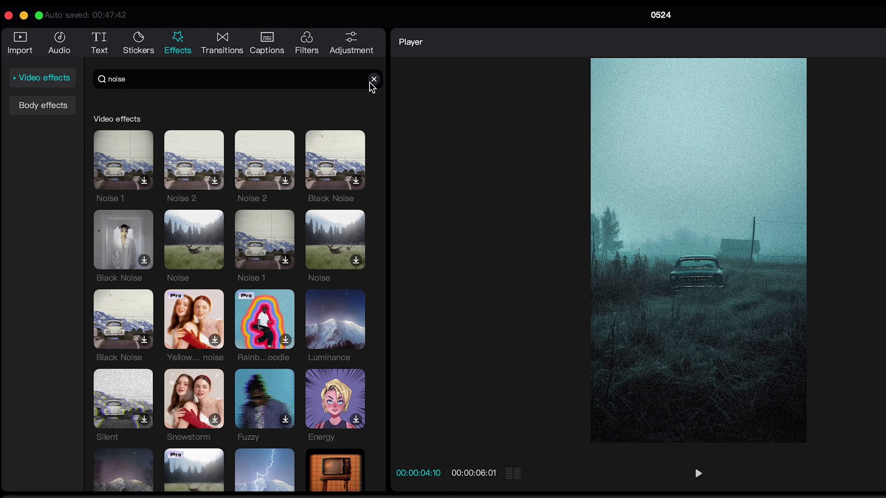
Step: Search 'jit', place the Jitter effect above Noise, and extend it to 00:00:06:01
click(373, 80)
click(325, 80)
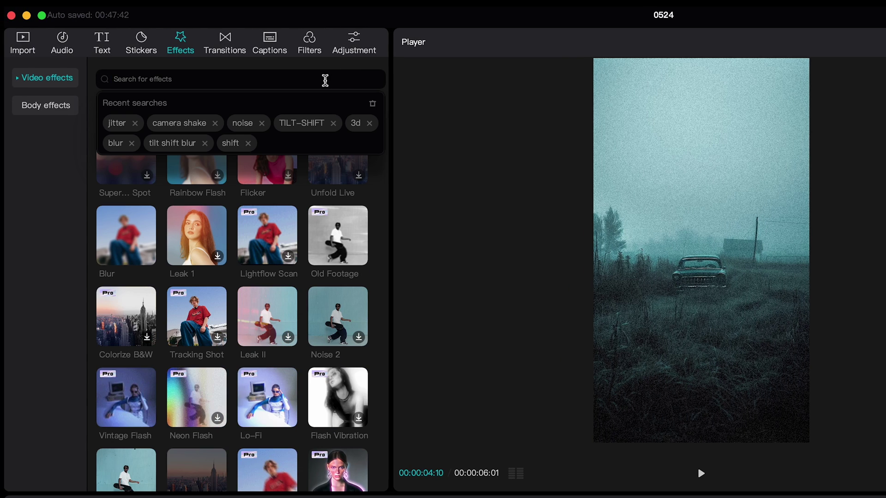
text(jitter)
key(Return)
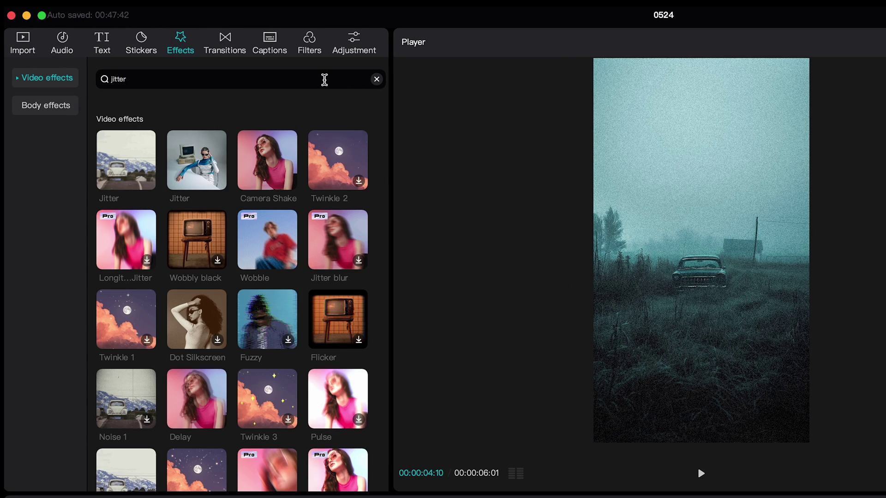
drag(213, 163, 112, 346)
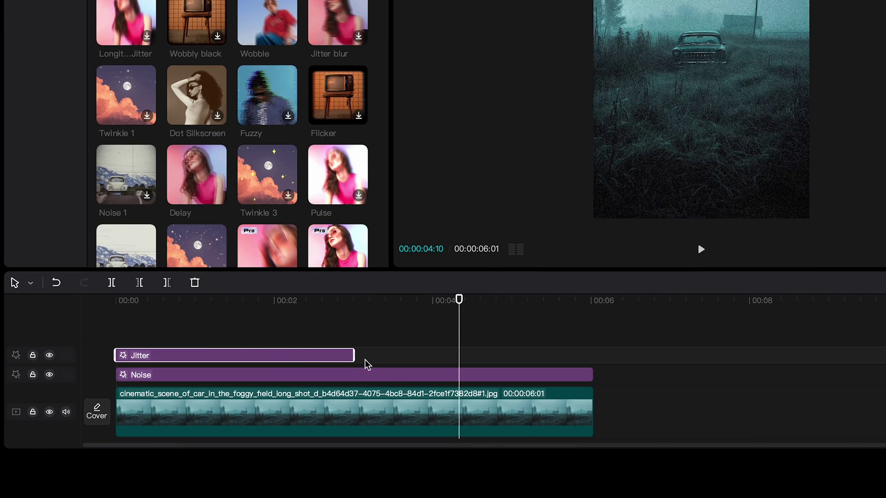
drag(355, 354, 588, 360)
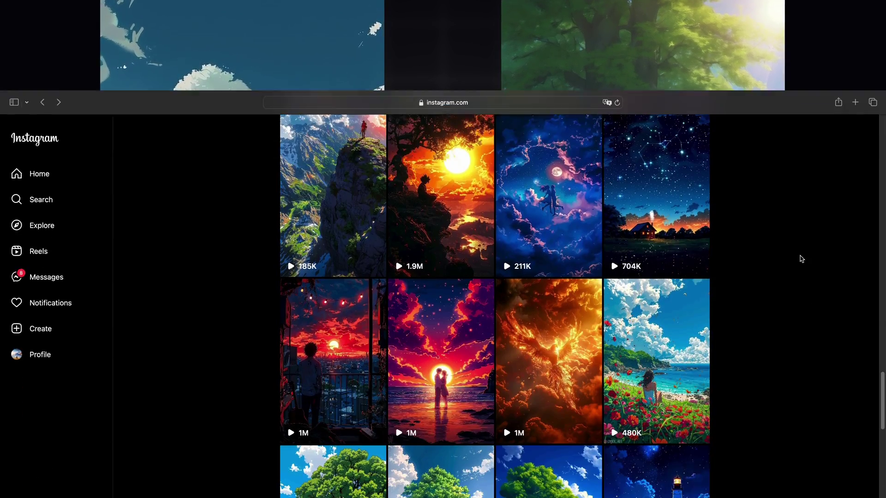
Step: Scroll the Explore grid and open the sunny big-tree anime post
scroll(801, 169, down, 5)
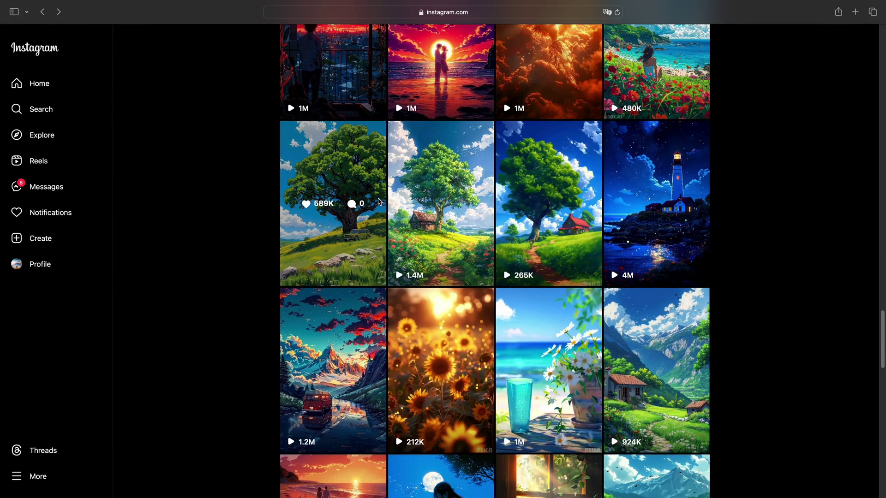
click(379, 202)
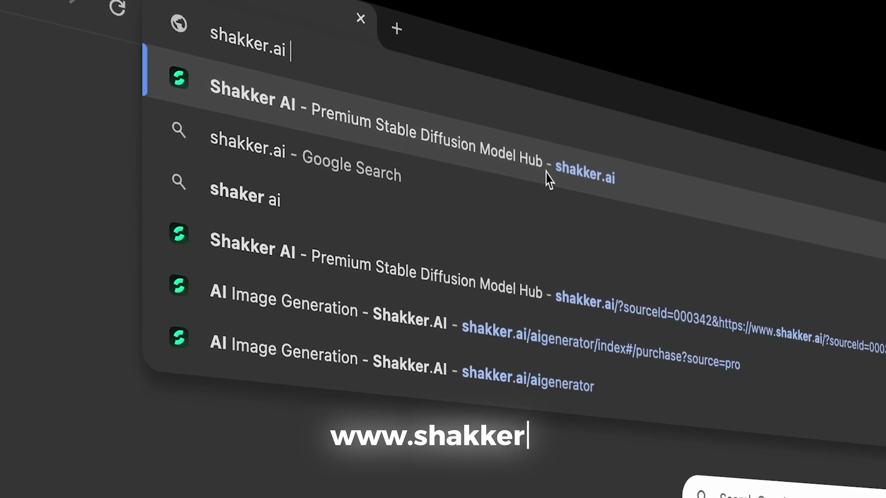
Step: Load the shakker.ai site and scroll through its Models listings
click(544, 175)
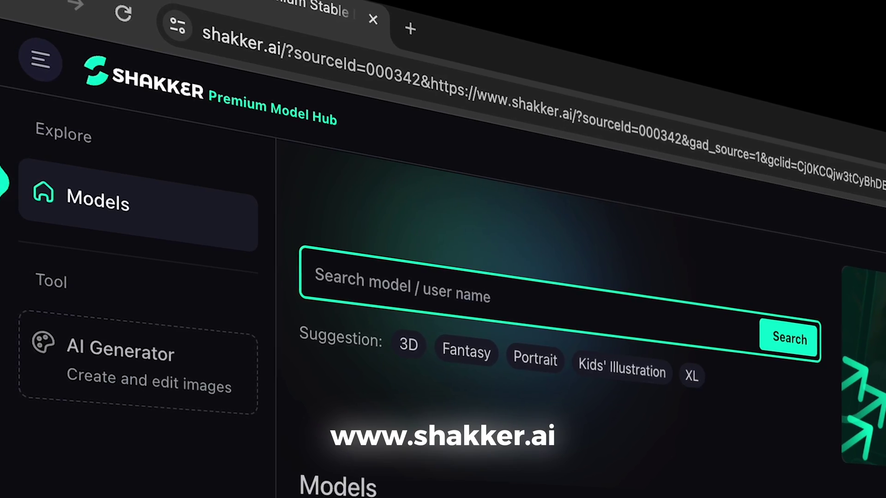
scroll(554, 345, down, 15)
scroll(443, 249, down, 15)
scroll(443, 250, down, 15)
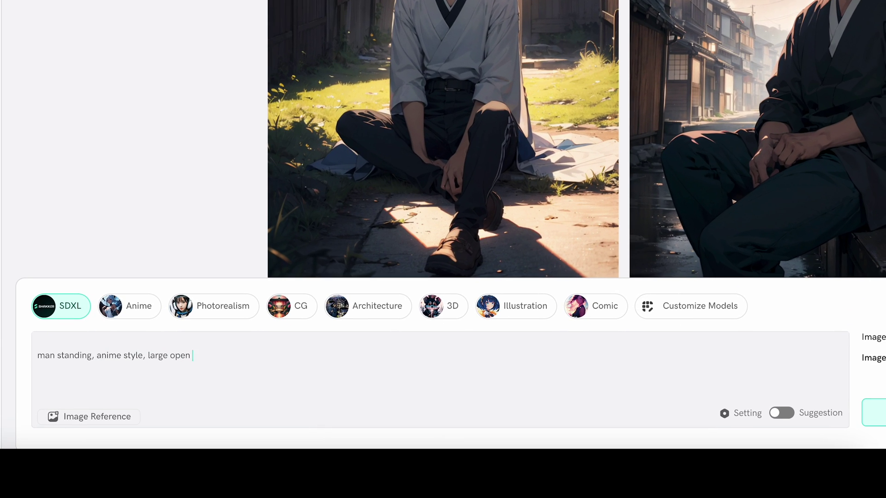
Step: Generate 2:3 images from the prompt 'man standing, anime style, large open field, long shot, outdoor, scenery, sunny day light'
text(, long shot, outdoor, scenery)
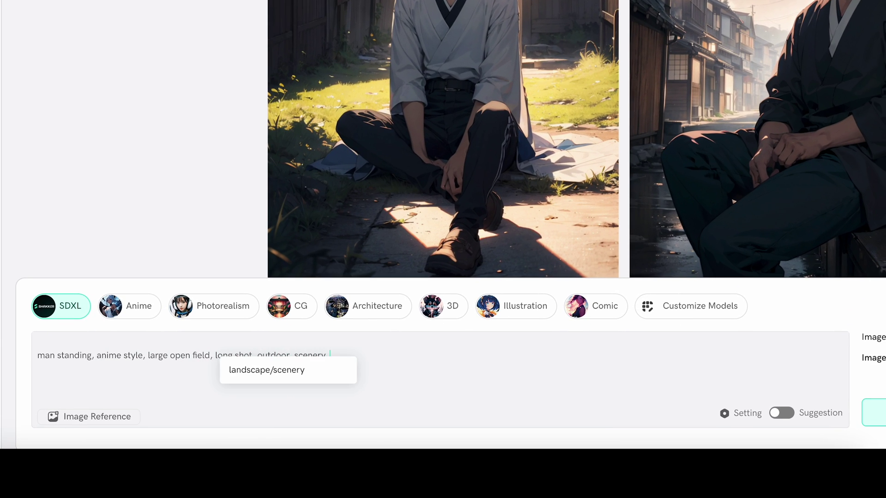
text(, sunny day light, solo, tree)
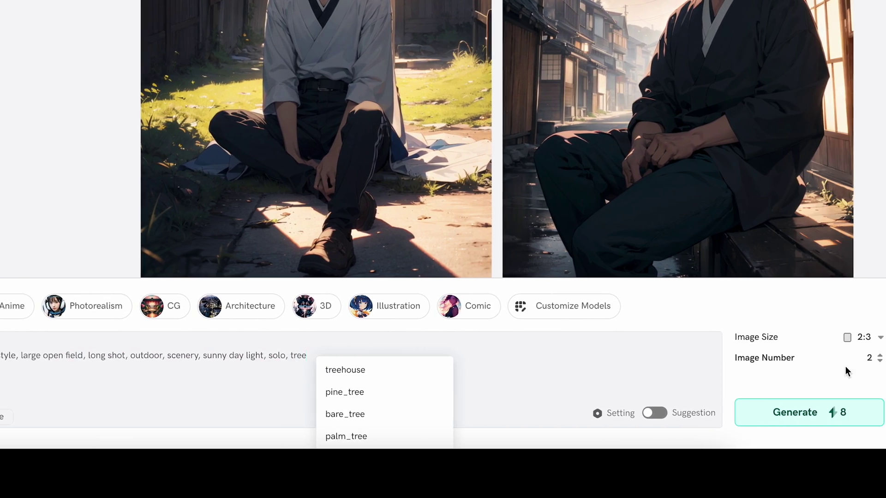
click(857, 340)
click(841, 381)
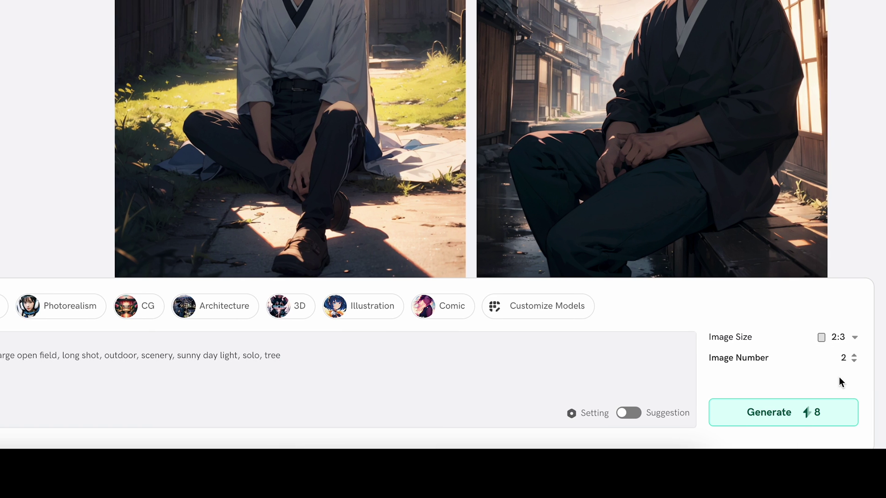
click(831, 409)
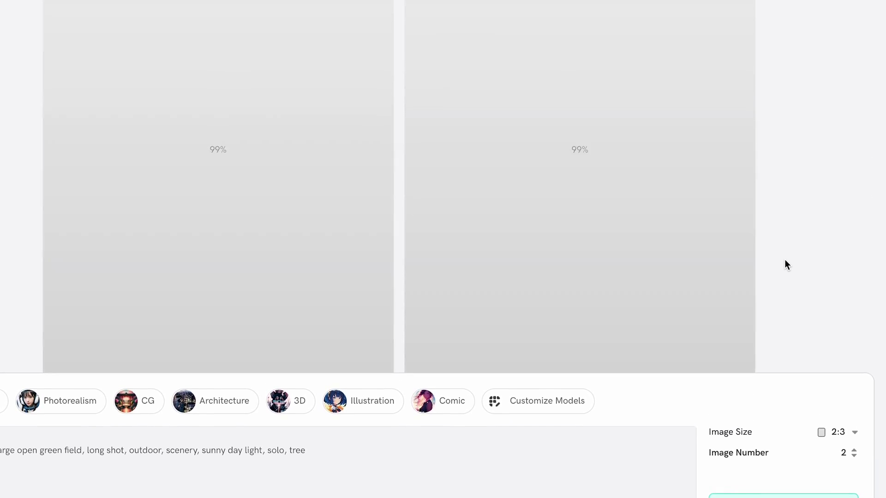
Step: Upscale tree Image 4 by 2x to 2048×3072, then check the free plan's 200 daily tokens
scroll(784, 325, down, 3)
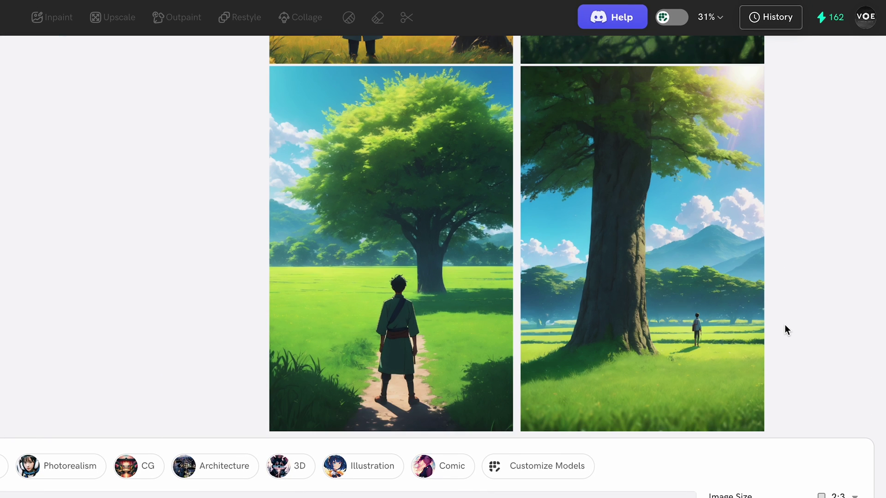
click(709, 272)
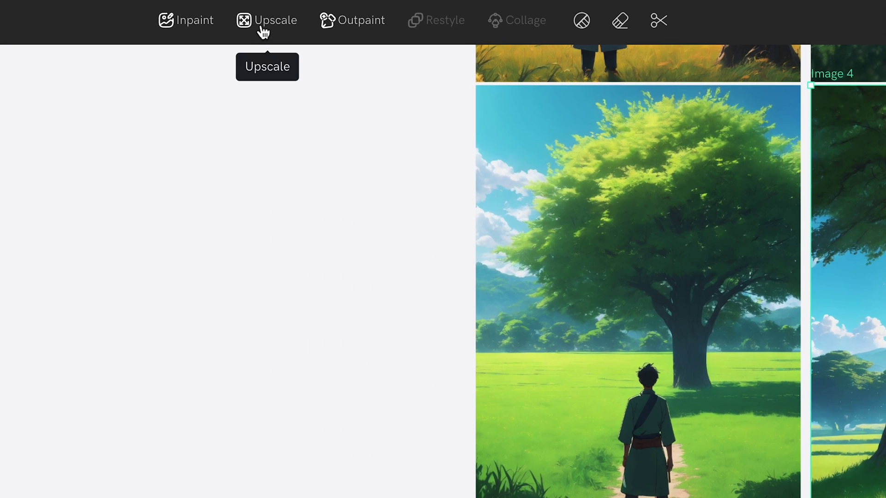
click(262, 24)
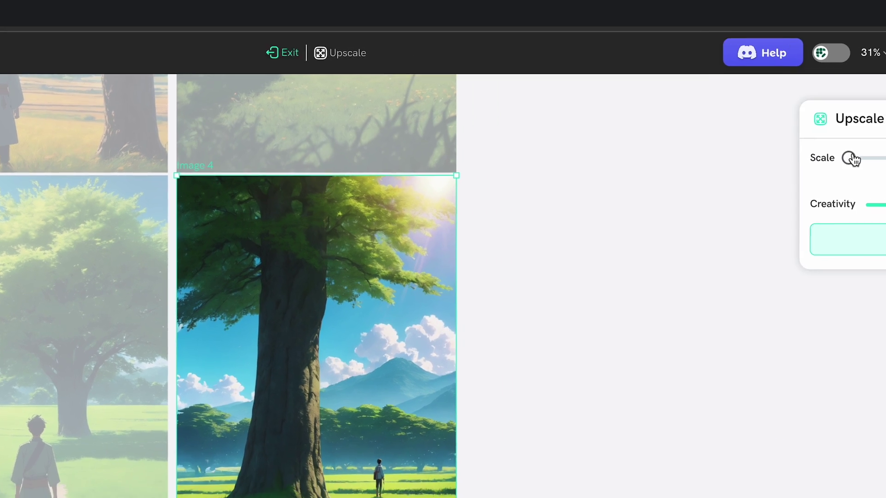
click(712, 169)
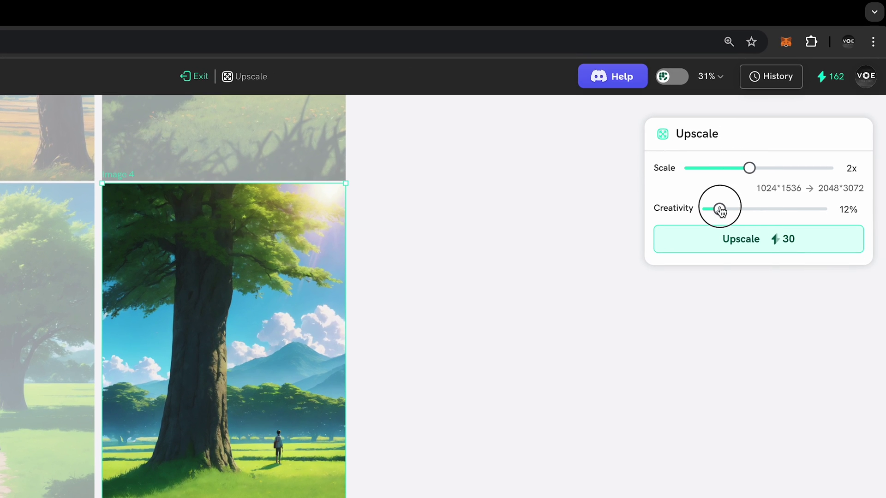
click(719, 232)
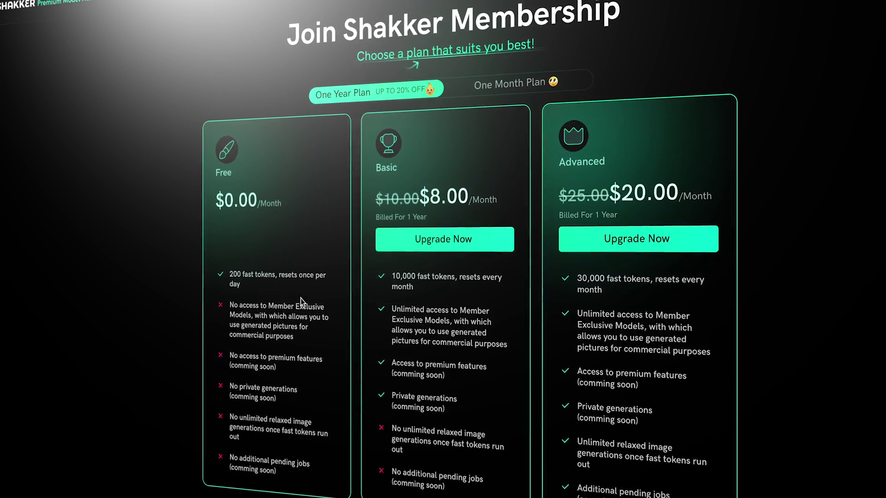
drag(232, 282, 228, 266)
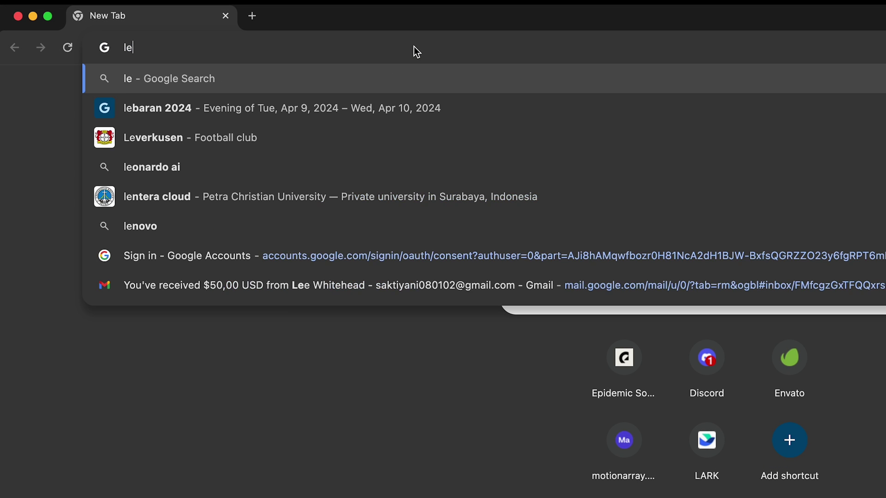
Step: Search 'leiapix' and upload the man_sitting PNG from the Desktop to Immersity AI
text(pix)
key(Return)
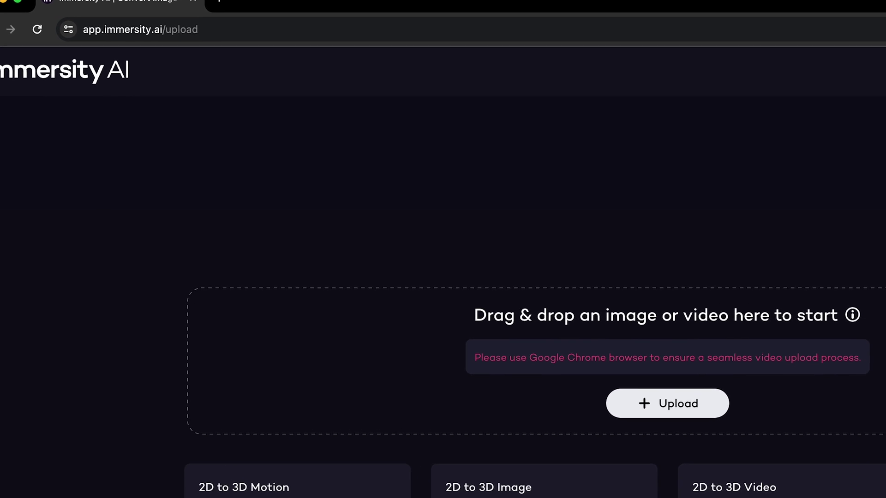
click(527, 325)
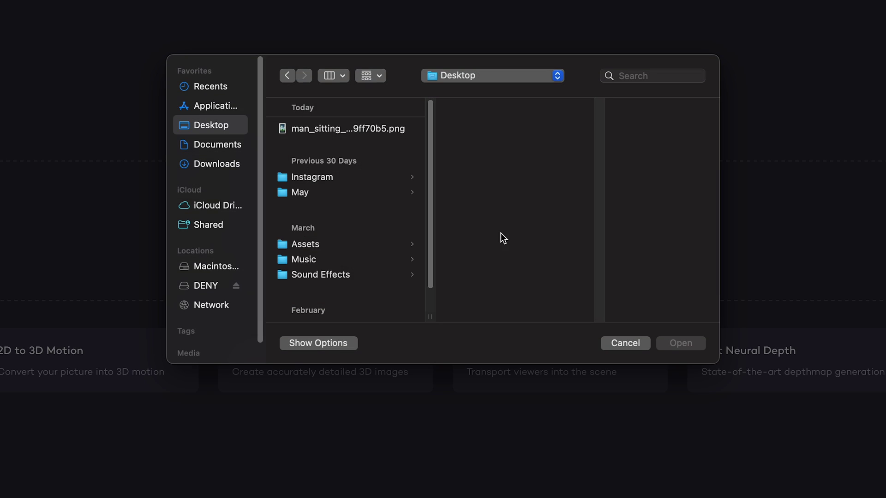
click(386, 131)
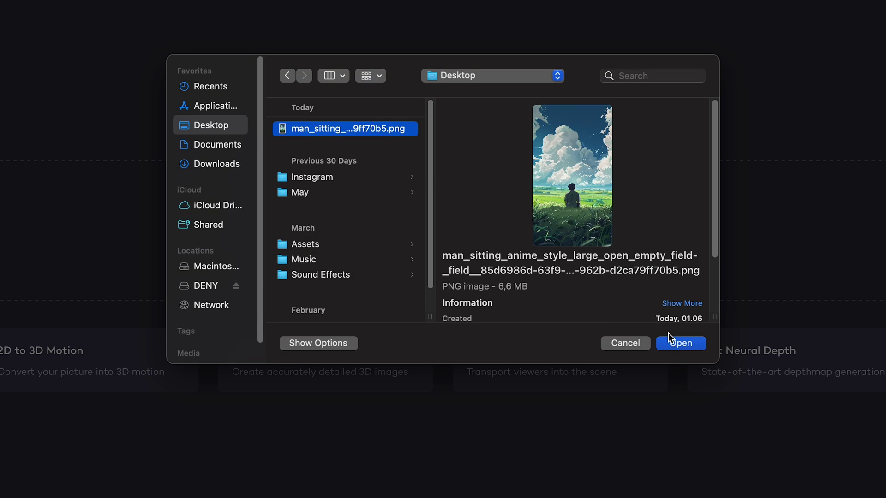
click(677, 344)
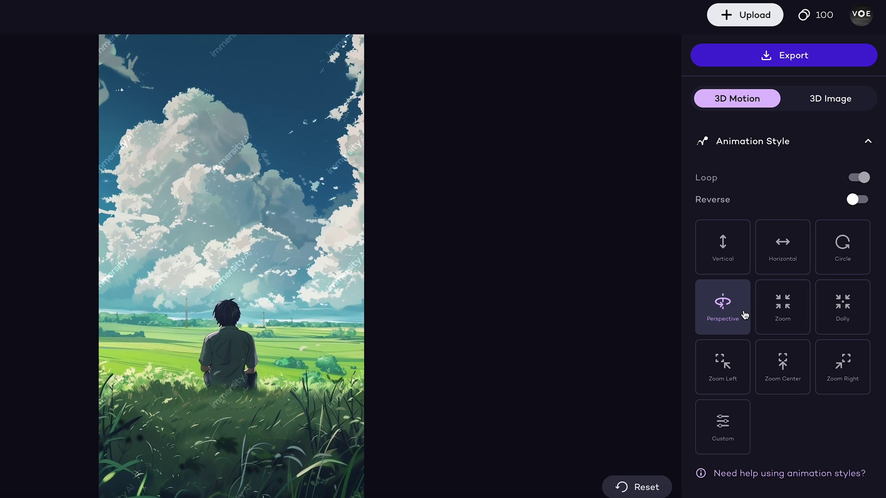
Step: Export the field animation with 2 repetitions as a free 720p MP4
scroll(775, 380, down, 5)
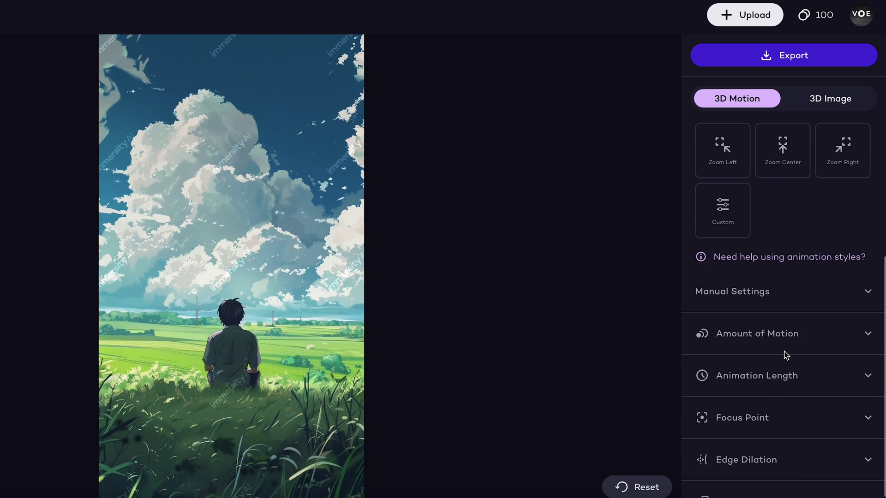
click(801, 298)
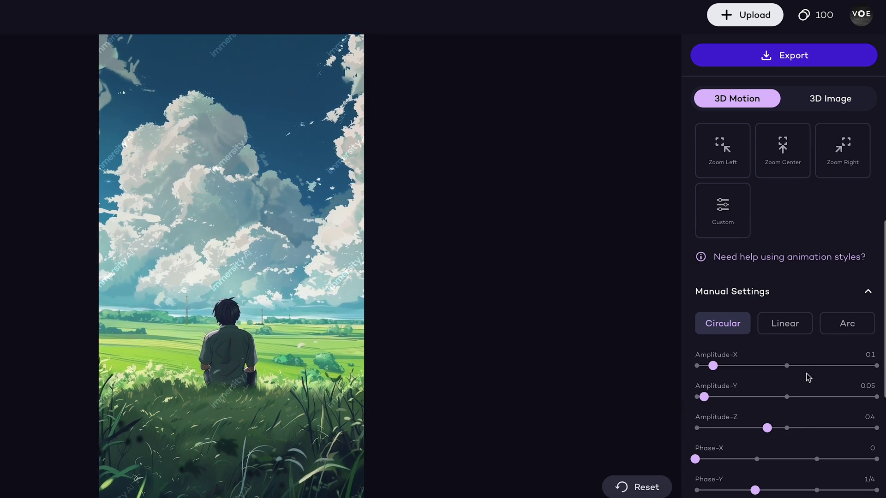
click(738, 59)
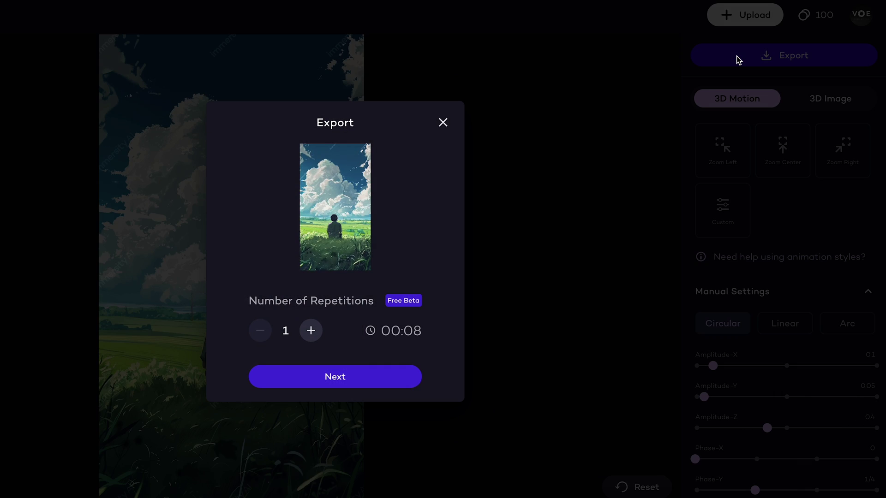
click(311, 331)
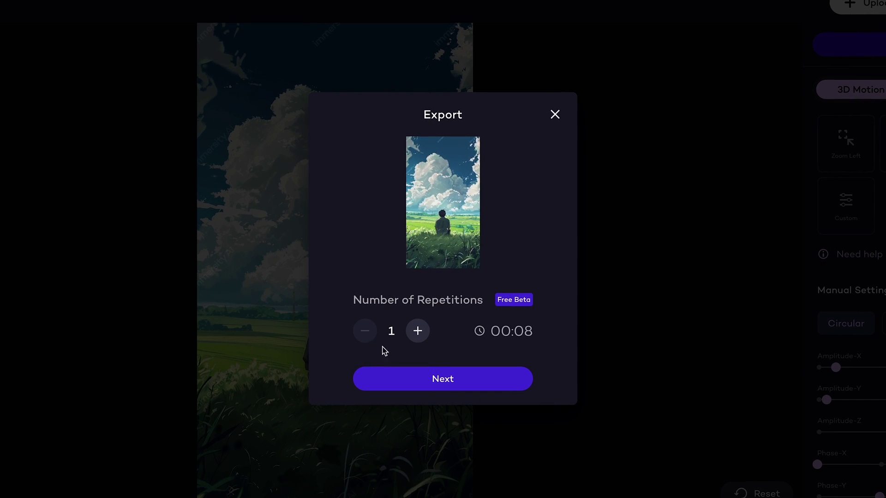
click(407, 379)
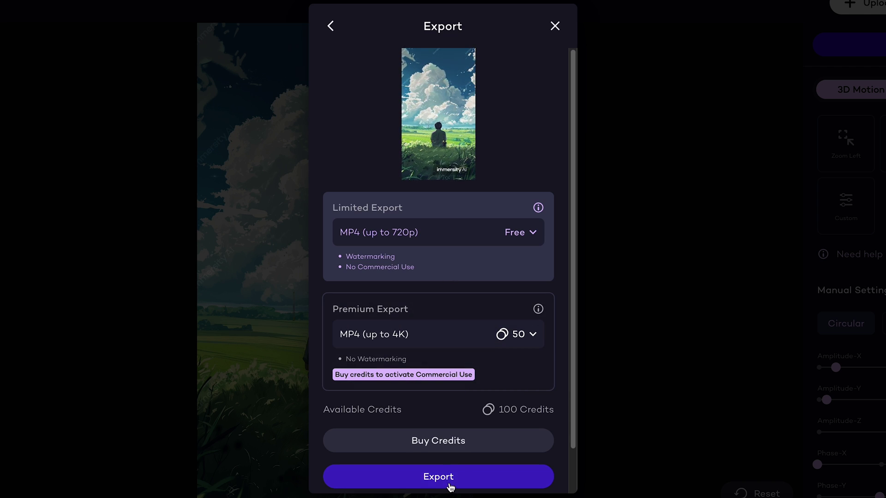
click(439, 477)
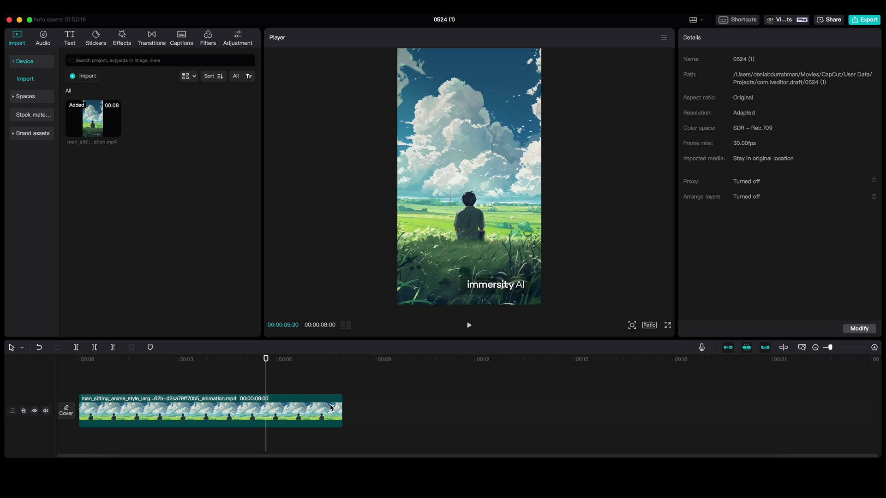
Step: Scale the field clip to 114% and move it down to Y -259
click(331, 408)
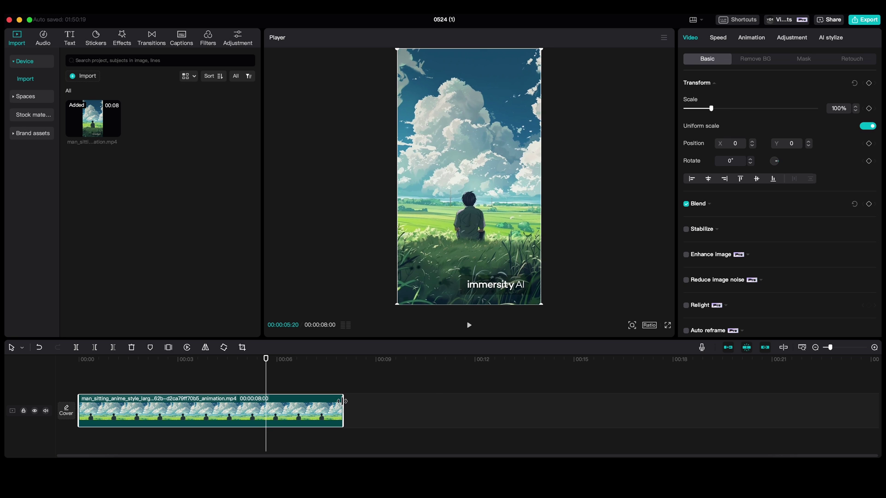
drag(542, 304, 551, 321)
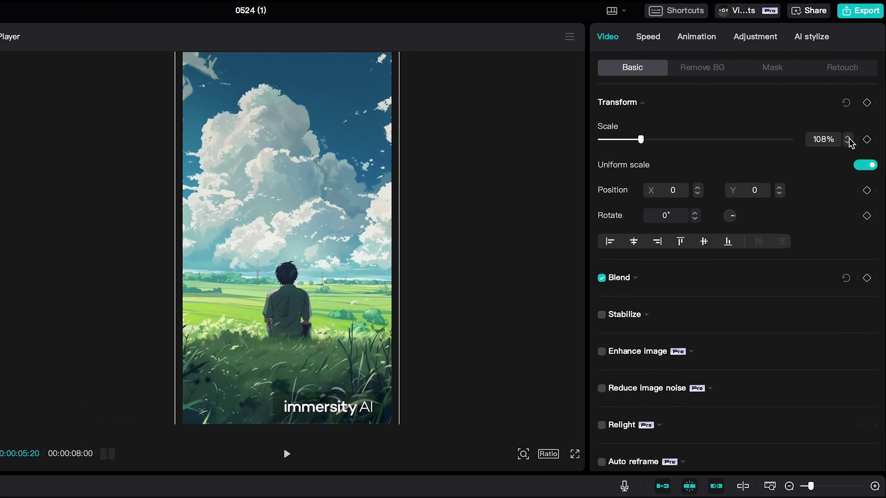
click(848, 137)
click(848, 138)
drag(350, 187, 348, 212)
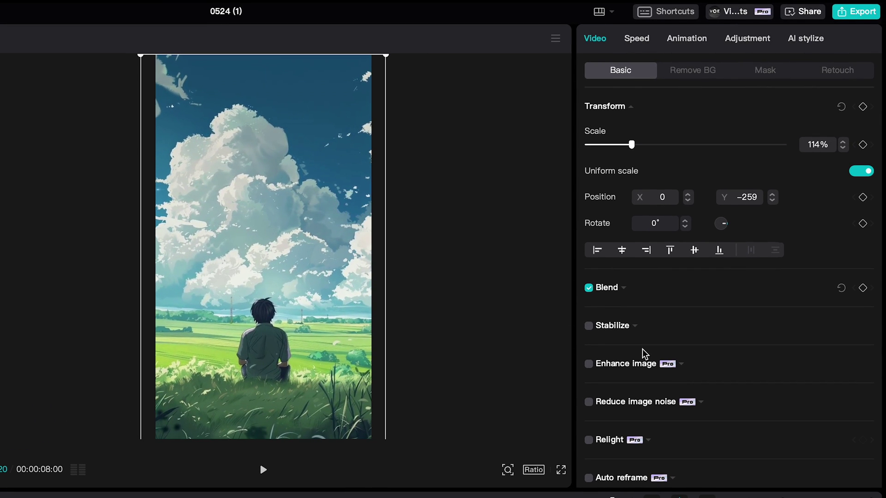
Step: Turn on Enhance image for the clip at HD level
click(681, 365)
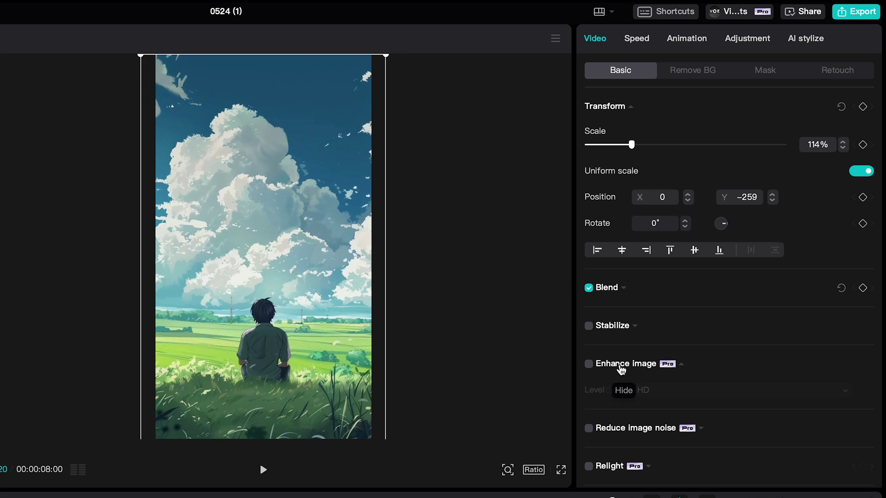
click(589, 365)
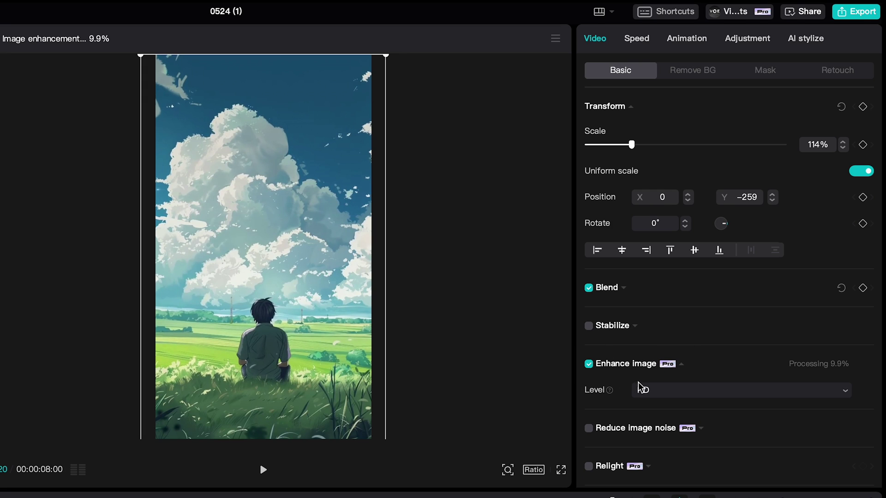
click(669, 412)
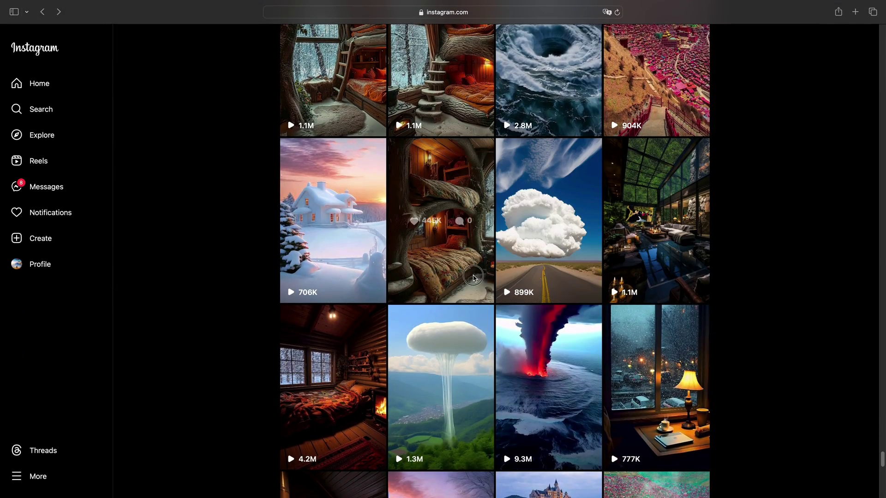
Step: Open the fire-lit bedroom Instagram post, then select the Midjourney bedroom prompt text in Discord
click(476, 279)
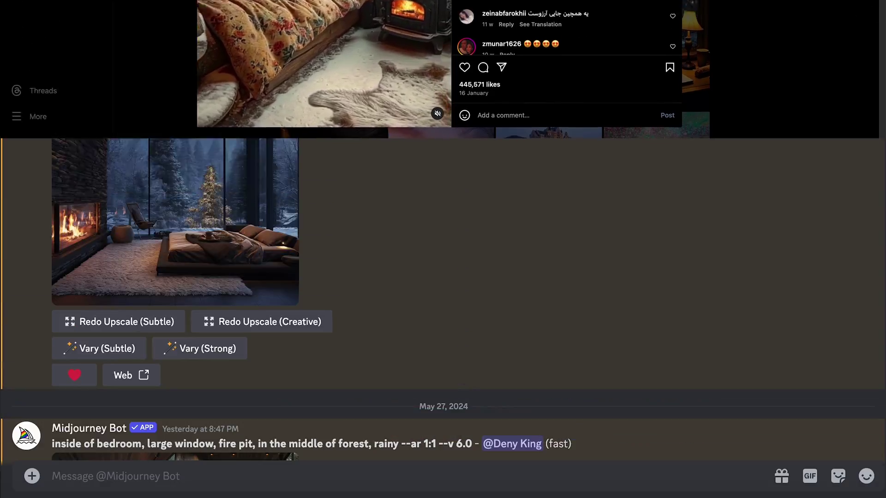
drag(52, 49, 158, 57)
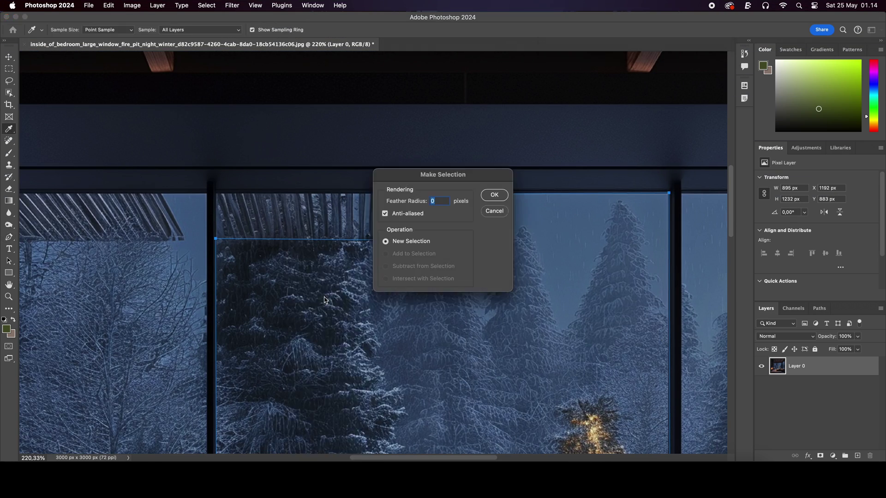
Step: Turn the window path into a selection and delete it to transparency
click(494, 195)
key(Delete)
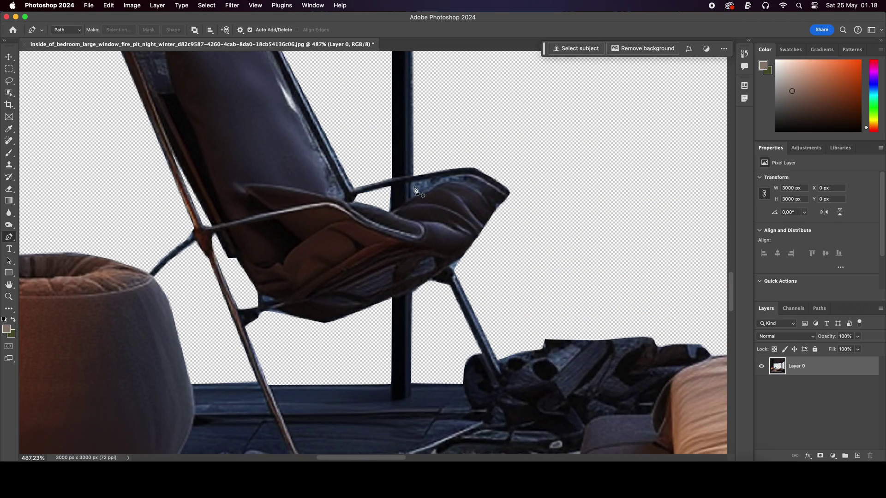
scroll(416, 190, down, 10)
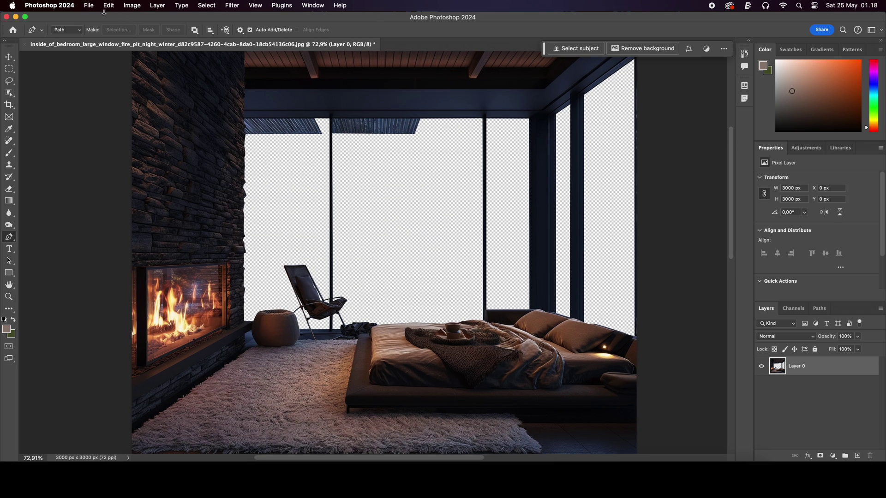
Step: Save the cut-out bedroom image as a PNG named foreground in Downloads
click(89, 6)
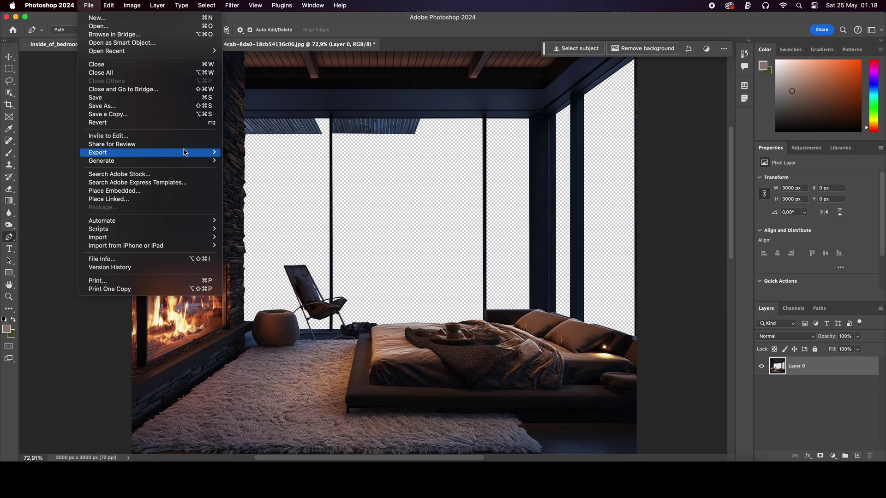
click(229, 153)
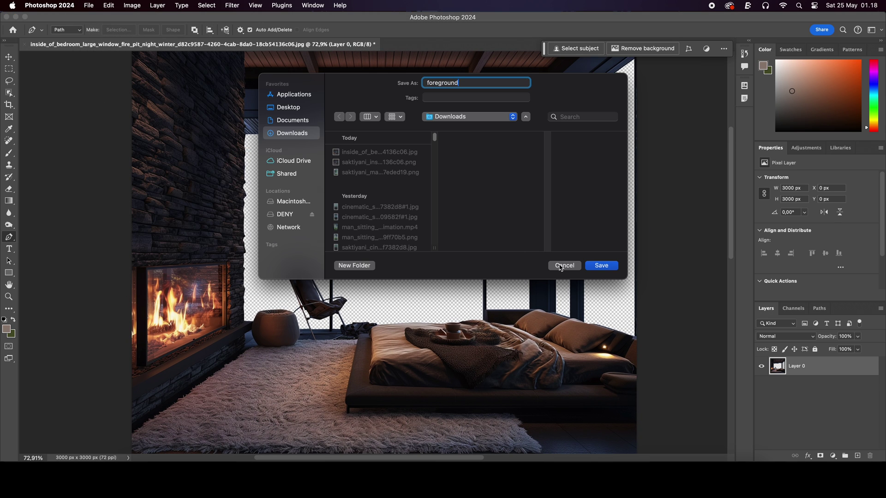
click(602, 265)
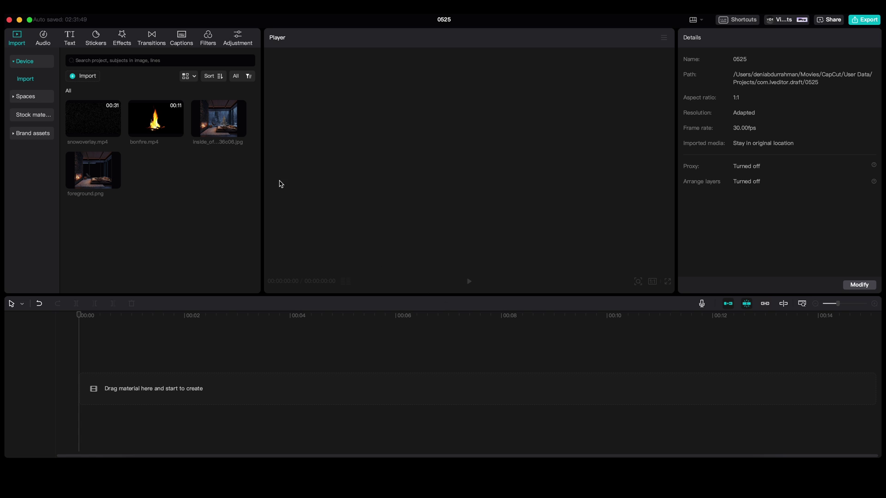
Step: Stack foreground.png over the bedroom jpg, stretch both clips to 10:01, and play the preview
drag(225, 125, 78, 377)
drag(99, 178, 94, 367)
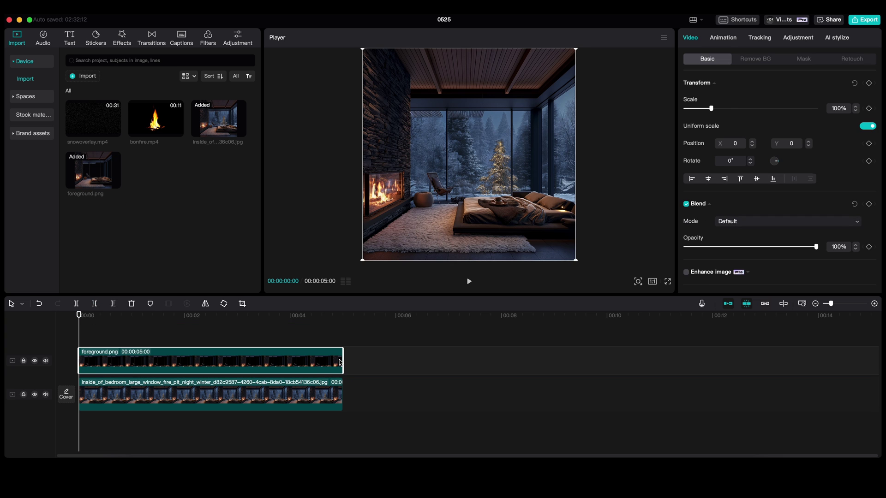
drag(343, 364, 608, 365)
click(339, 402)
drag(343, 400, 607, 404)
key(space)
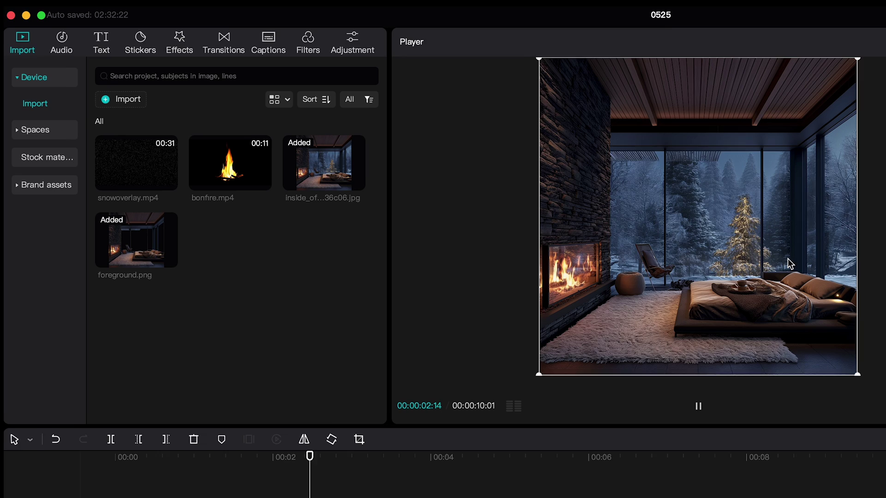
Step: Add snowoverlay.mp4 on a new top track blended in Screen mode
key(space)
drag(168, 180, 114, 488)
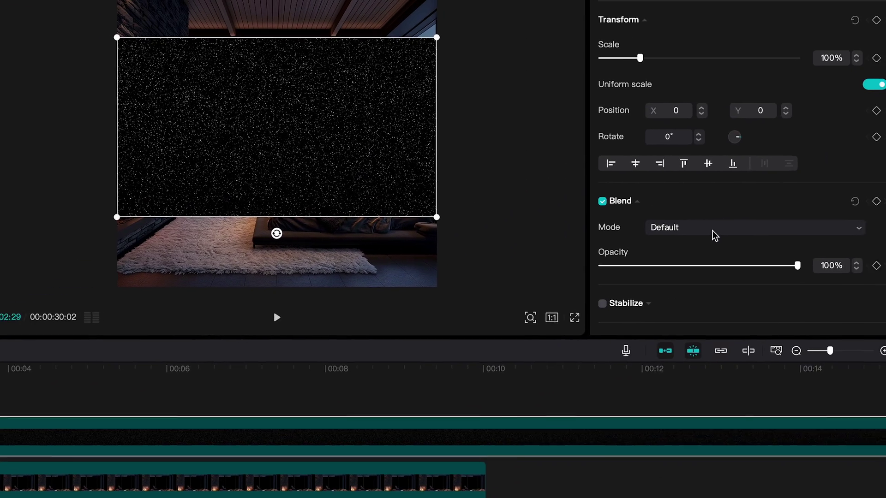
click(702, 233)
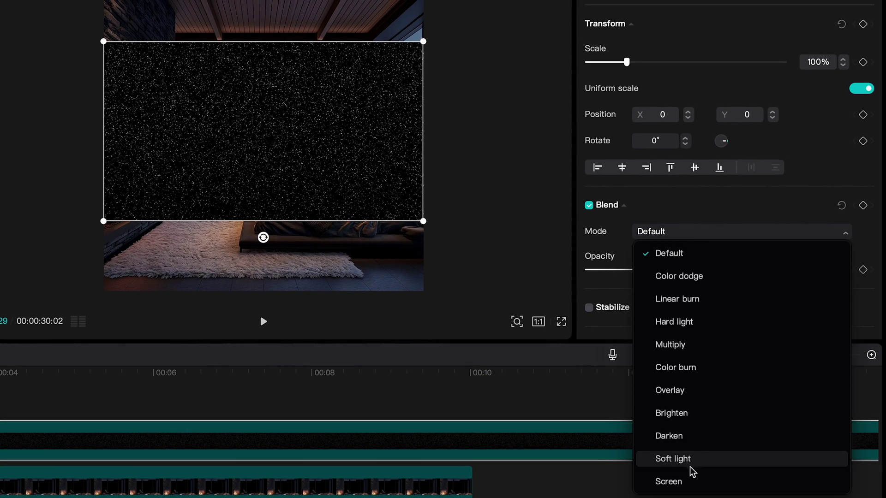
click(690, 481)
Step: Shift the snow overlay up and right, lower its opacity, and preview it over the room
drag(302, 189, 344, 175)
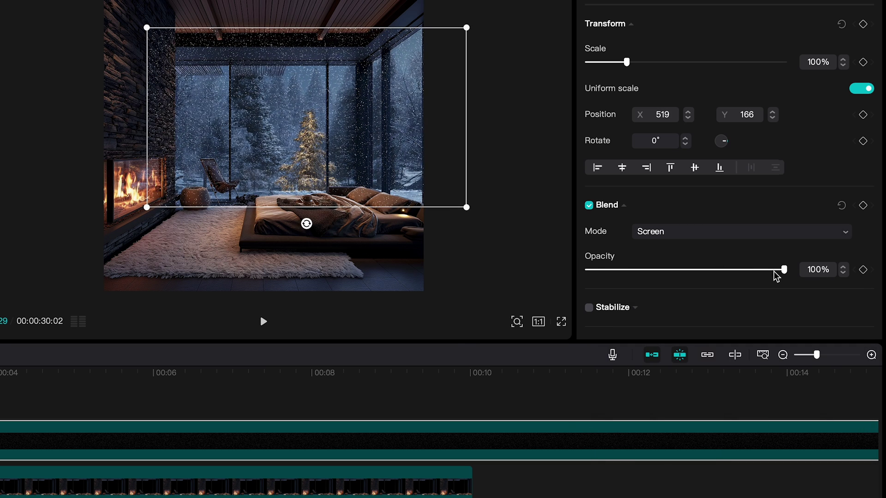
drag(783, 270, 729, 270)
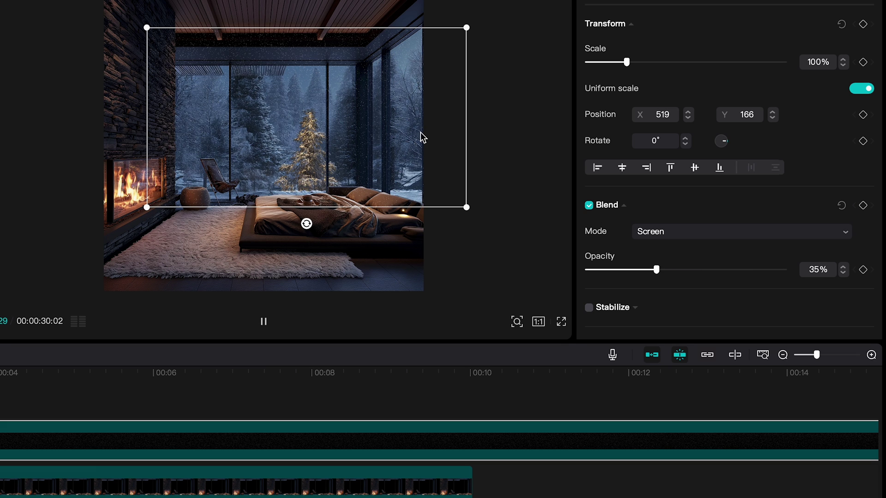
key(space)
scroll(648, 200, down, 10)
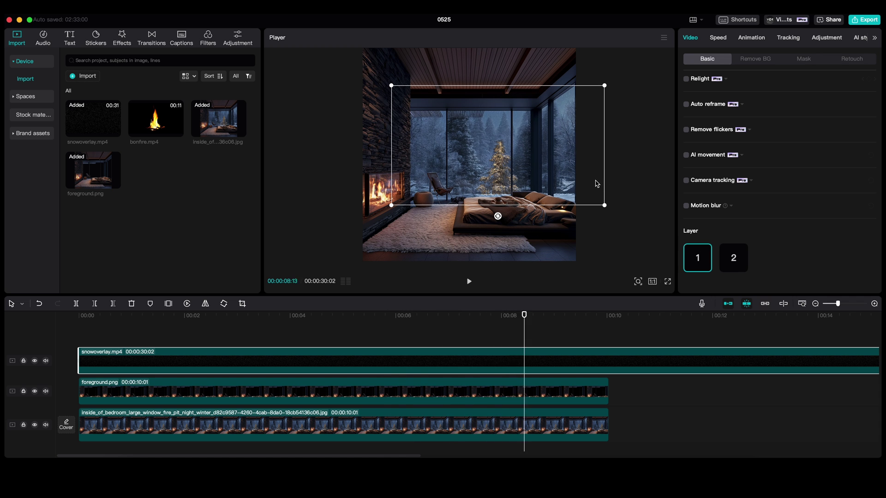
Step: Split the snow at 00:10, delete the extra piece, and add bonfire.mp4 in Screen mode
click(609, 360)
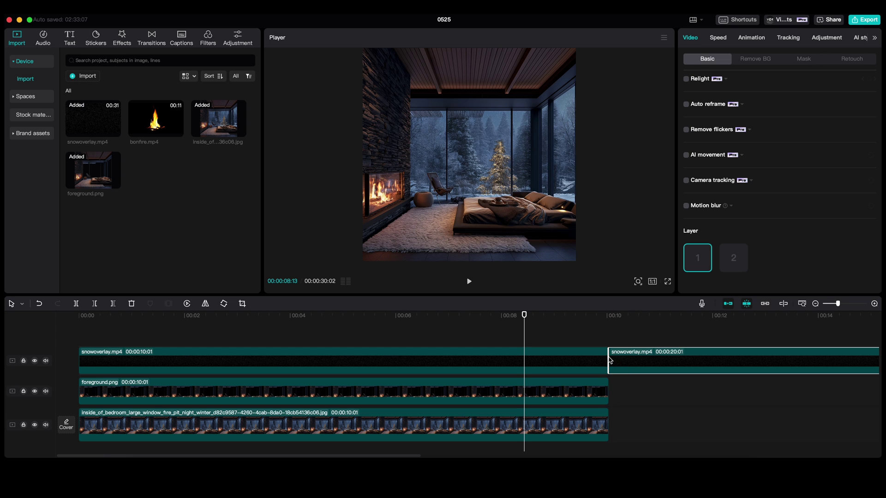
key(Delete)
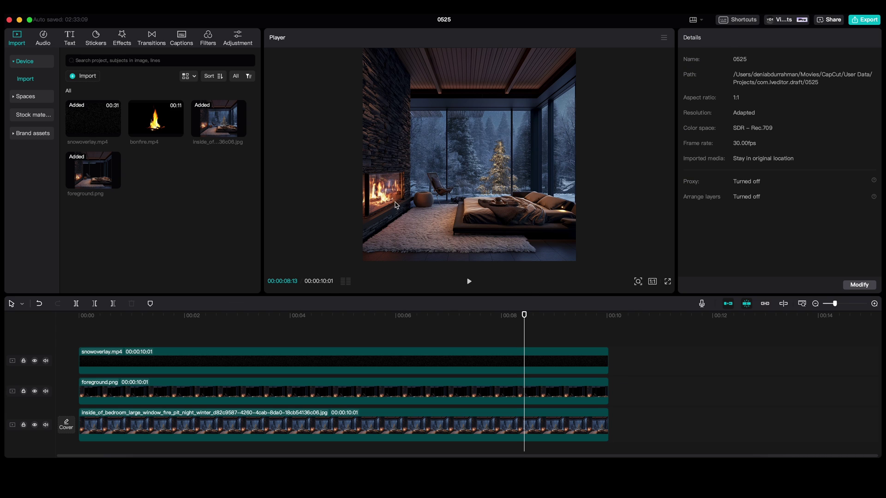
drag(166, 123, 122, 336)
click(771, 226)
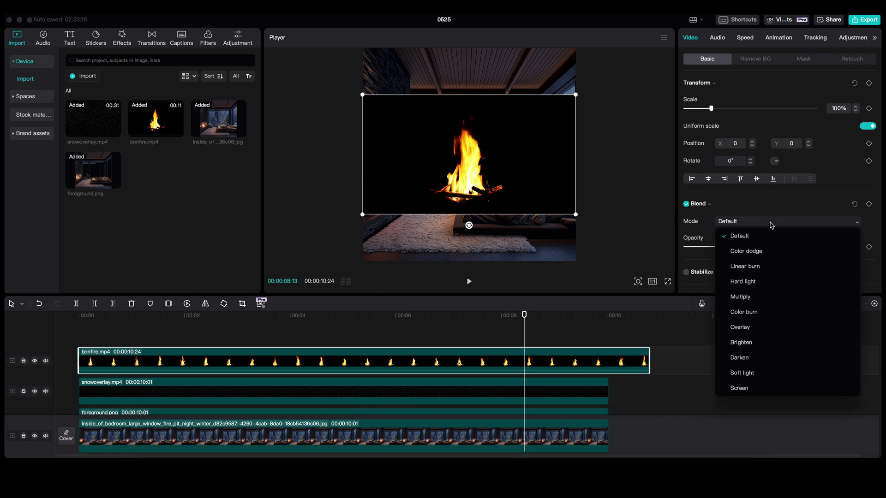
click(774, 385)
Step: Shrink the bonfire to 44% over the fireplace and trim it to end at 10:01
drag(575, 215, 422, 199)
key(space)
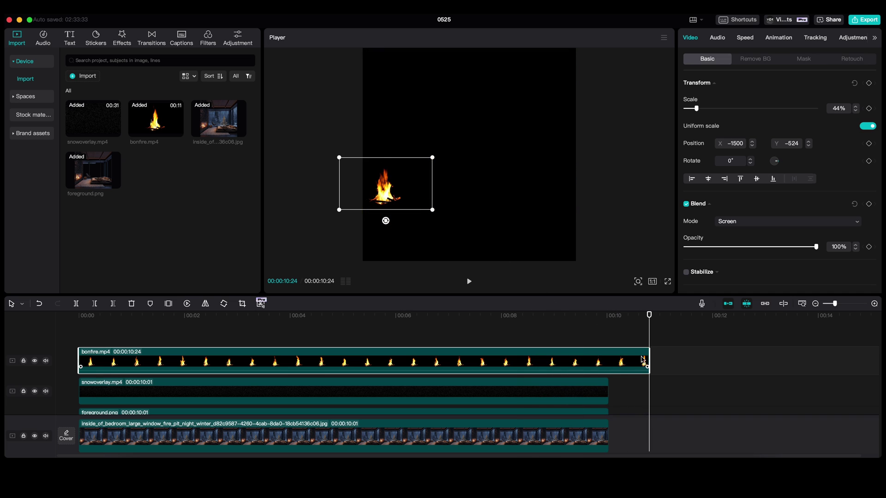
drag(645, 360, 608, 351)
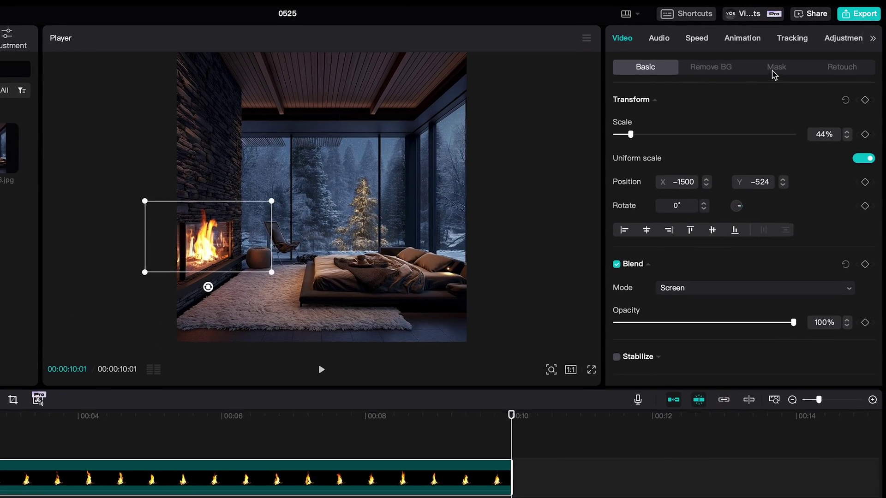
Step: Apply a horizontal mask to the bonfire, tilt it to 176°, and preview
click(789, 65)
click(659, 151)
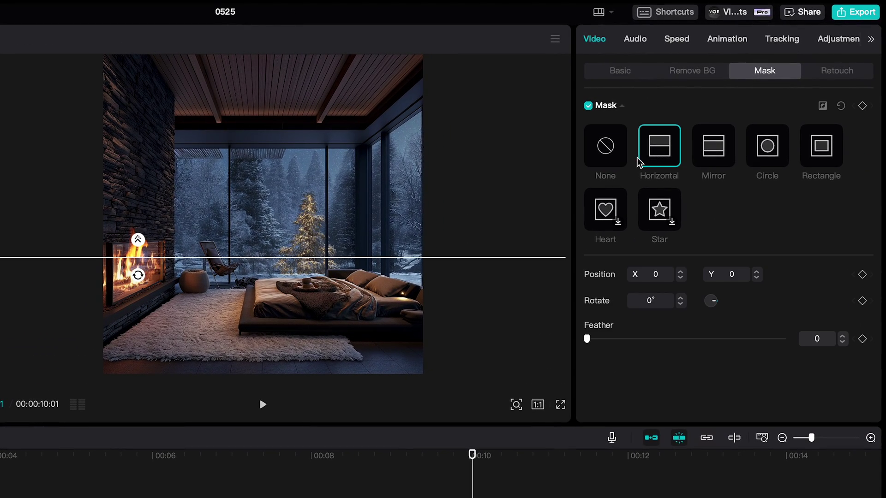
mouse_move(145, 257)
mouse_down()
mouse_move(146, 245)
mouse_move(130, 240)
mouse_move(147, 259)
mouse_move(146, 245)
mouse_up()
key(space)
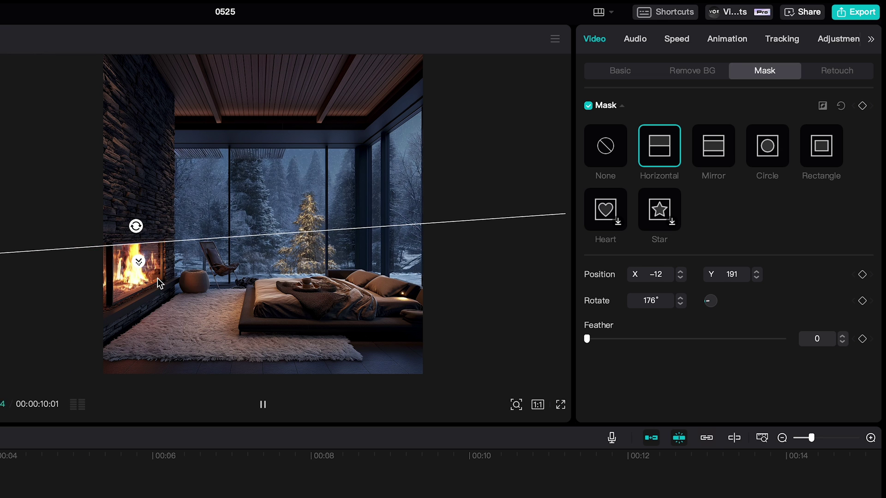
key(space)
Step: Copy the masked bonfire clip and paste a duplicate at 00:00
right_click(500, 329)
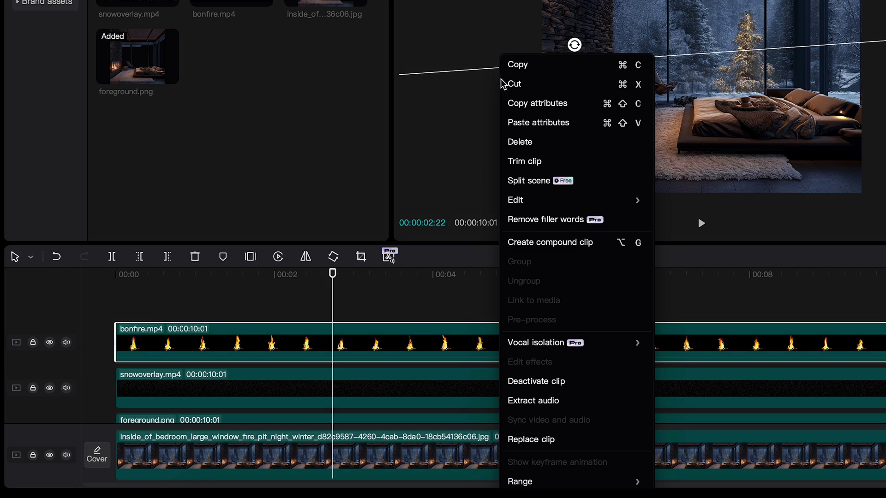
click(510, 69)
drag(332, 274, 116, 273)
right_click(178, 307)
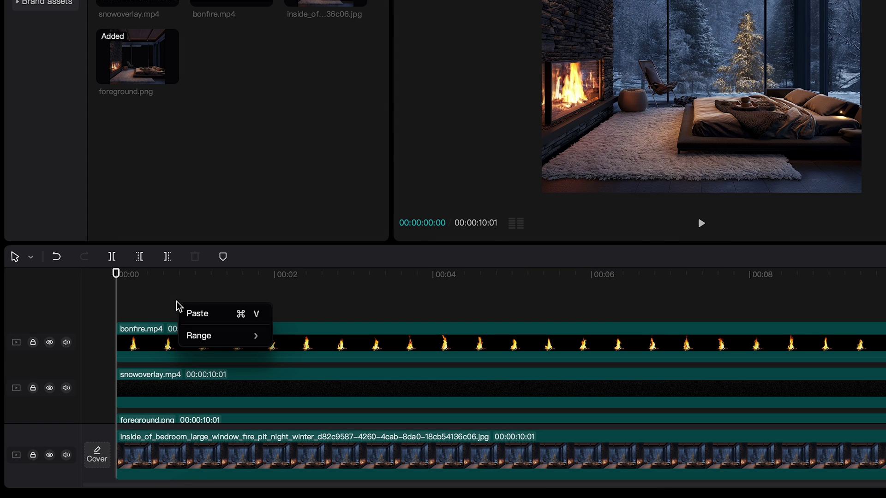
click(220, 318)
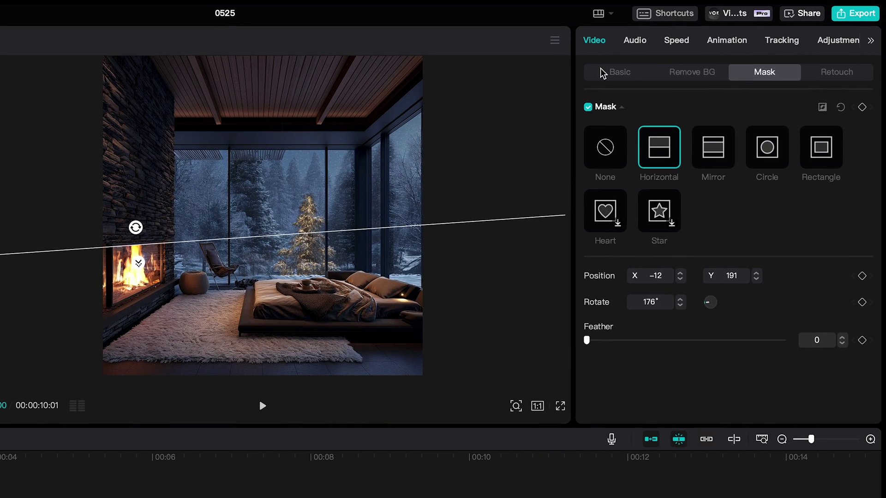
Step: Shrink the bonfire copy to 19%, place it in the fireplace, and rotate its mask vertical
click(602, 73)
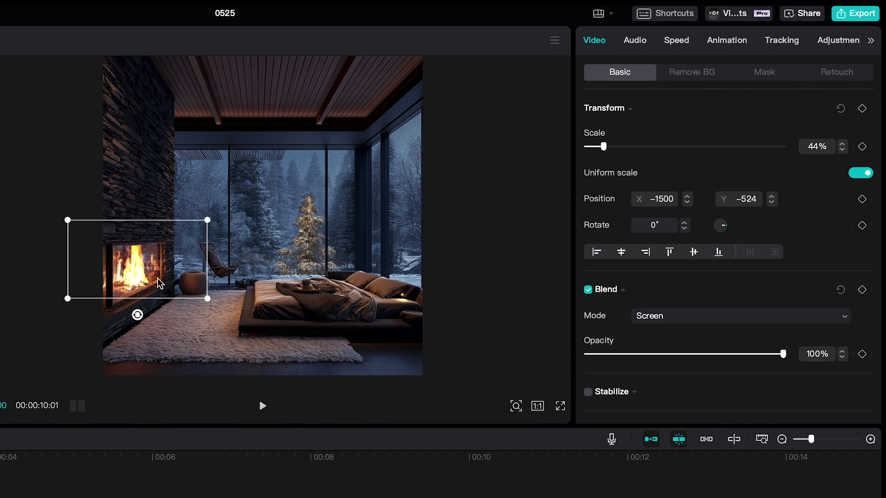
drag(148, 261, 166, 265)
scroll(166, 266, down, 5)
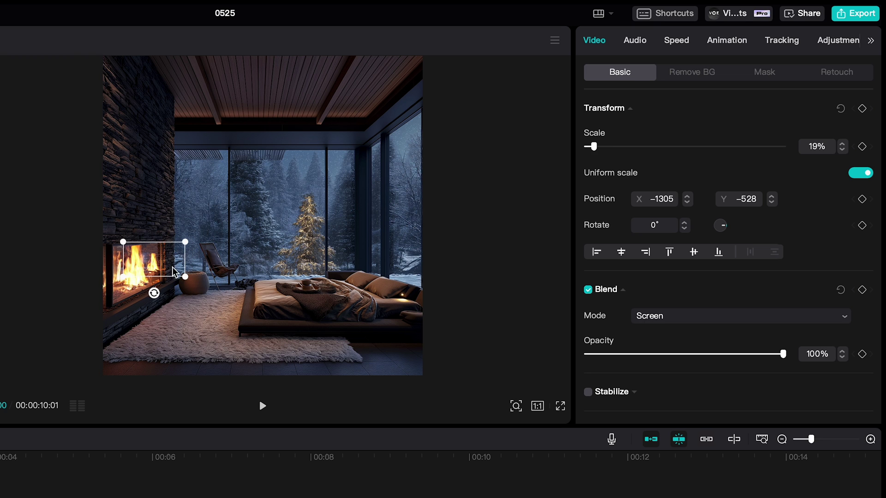
scroll(185, 277, up, 3)
drag(175, 273, 174, 271)
click(776, 74)
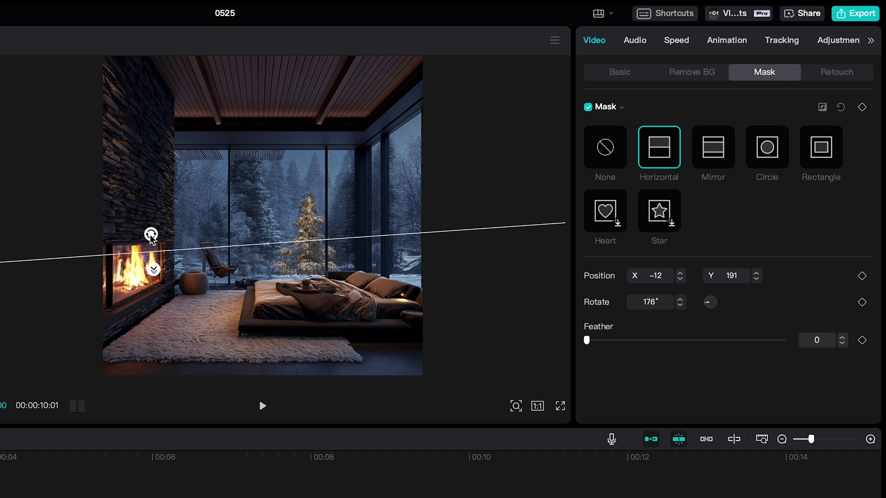
drag(152, 234, 177, 252)
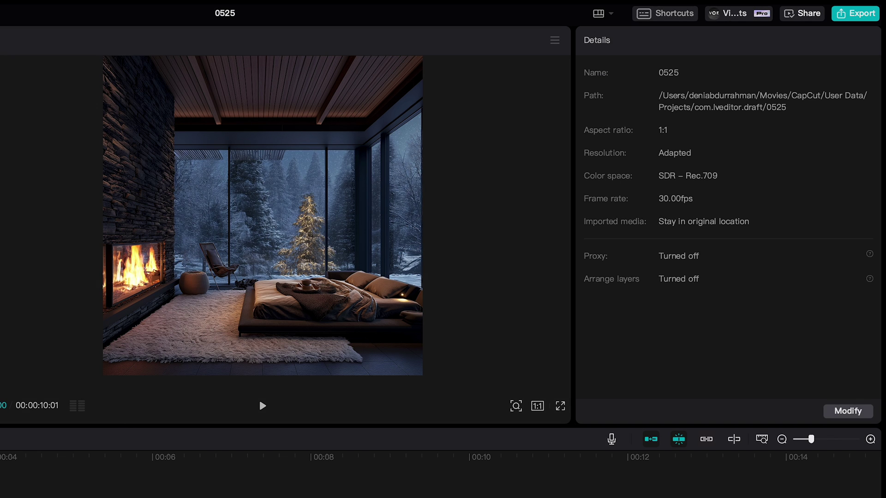
Step: Move the fire overlay slightly left, readjust its mask angle, and play the combined fire layers
click(182, 263)
drag(182, 263, 114, 283)
click(763, 85)
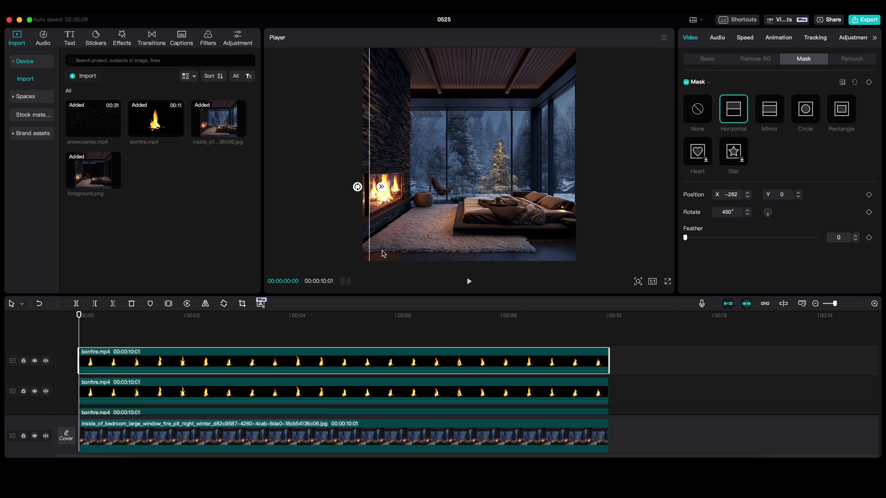
click(206, 330)
key(space)
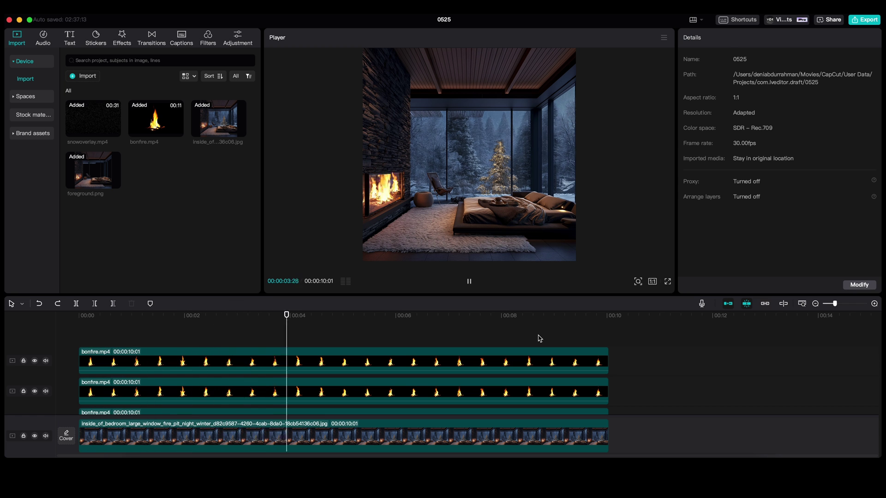
Step: Select every clip on the timeline and merge them into one compound clip
drag(536, 336, 480, 441)
right_click(479, 415)
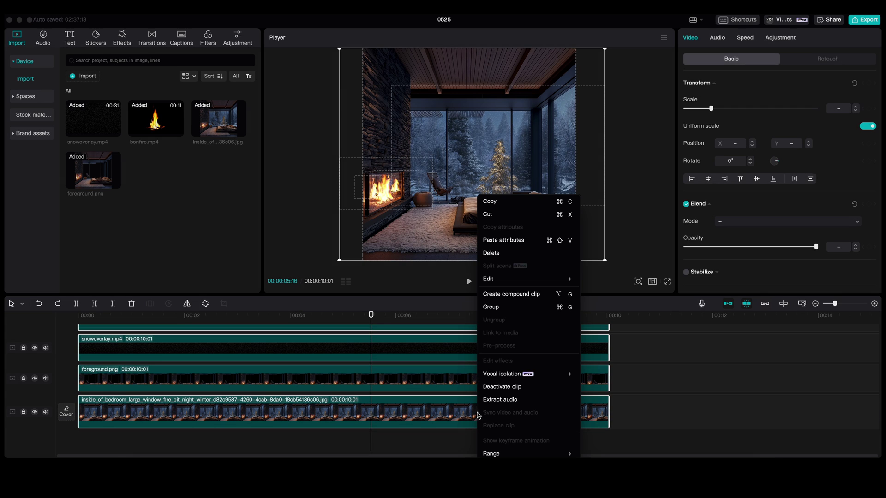
click(507, 294)
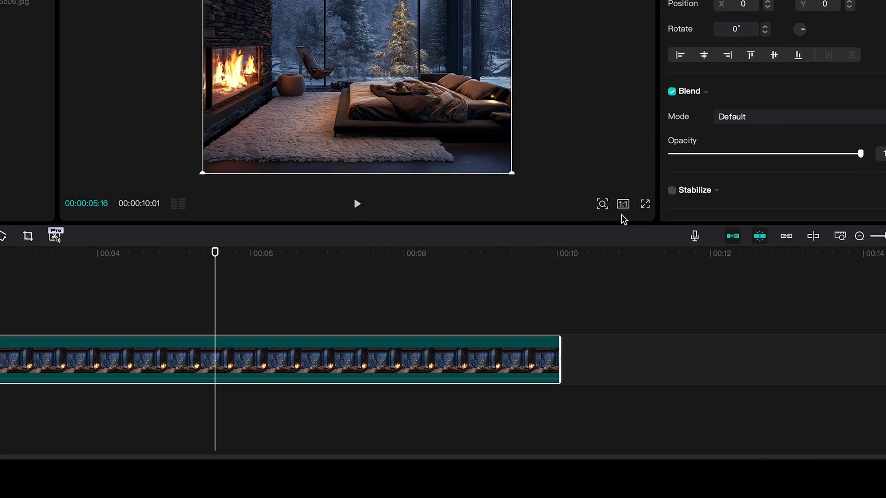
Step: Switch the canvas to 9:16 portrait and scale the image to 177% to fill it
click(634, 240)
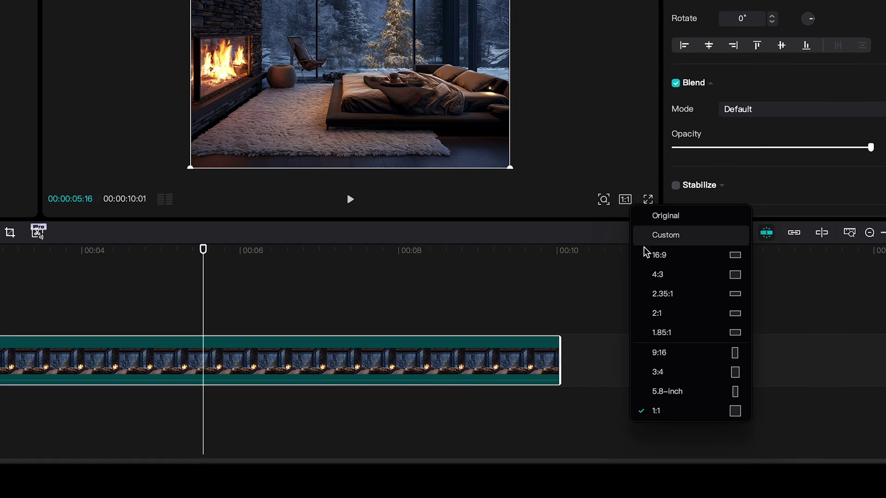
click(664, 351)
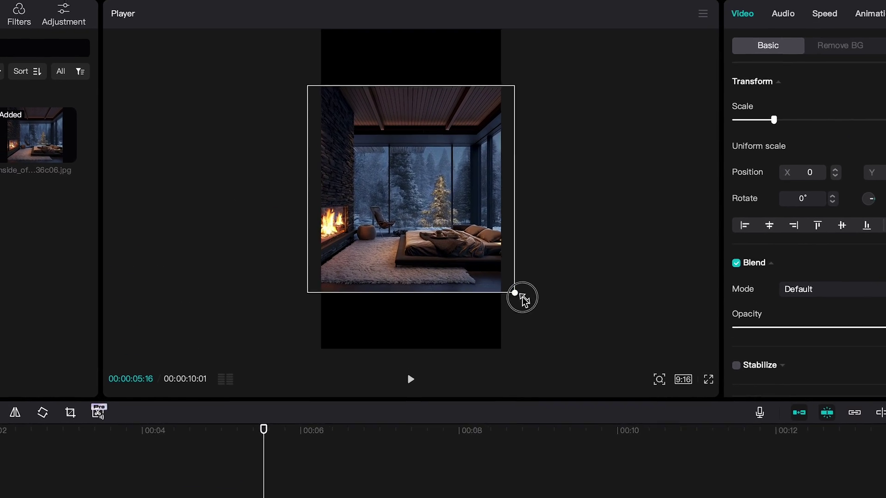
drag(522, 299, 597, 382)
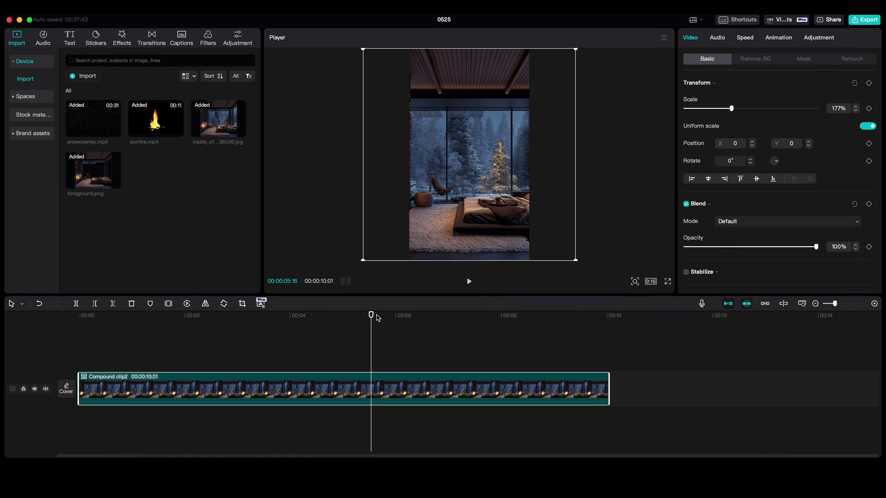
Step: Keyframe a position pan from X 714 at 00:00 to X -332 at 10:01, then play it
drag(308, 320, 127, 323)
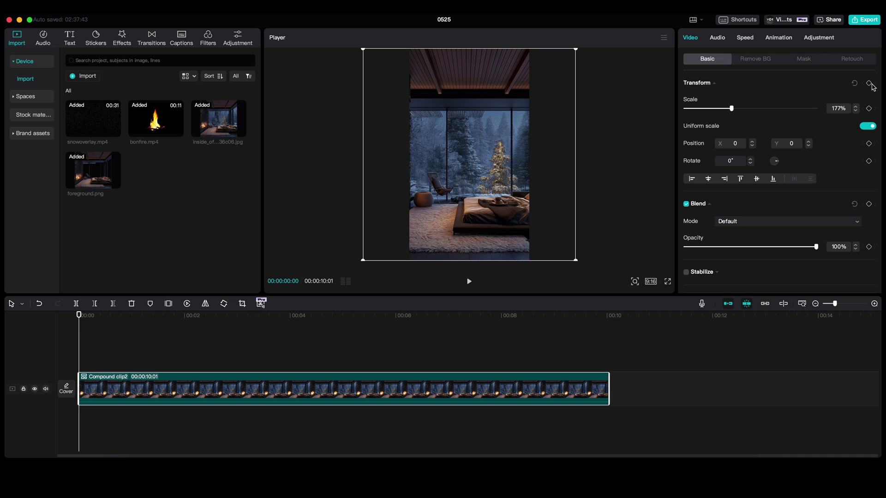
drag(514, 176, 550, 176)
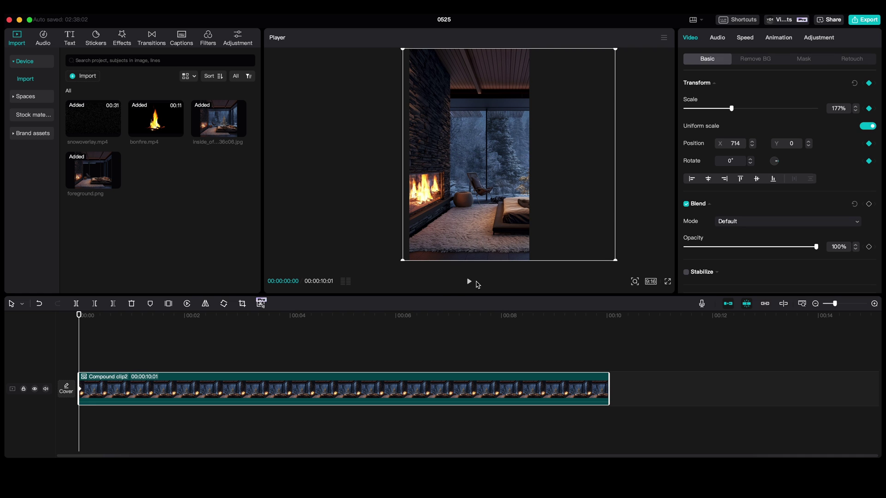
drag(433, 318, 590, 326)
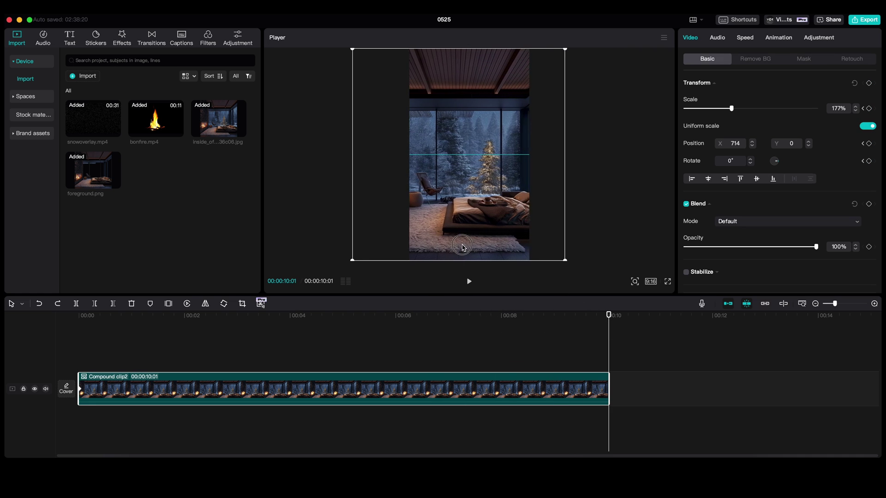
drag(454, 248, 460, 267)
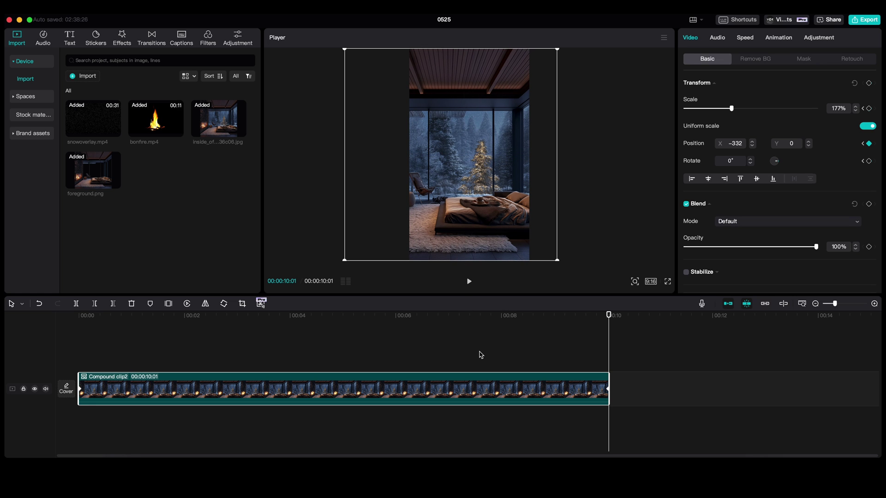
key(space)
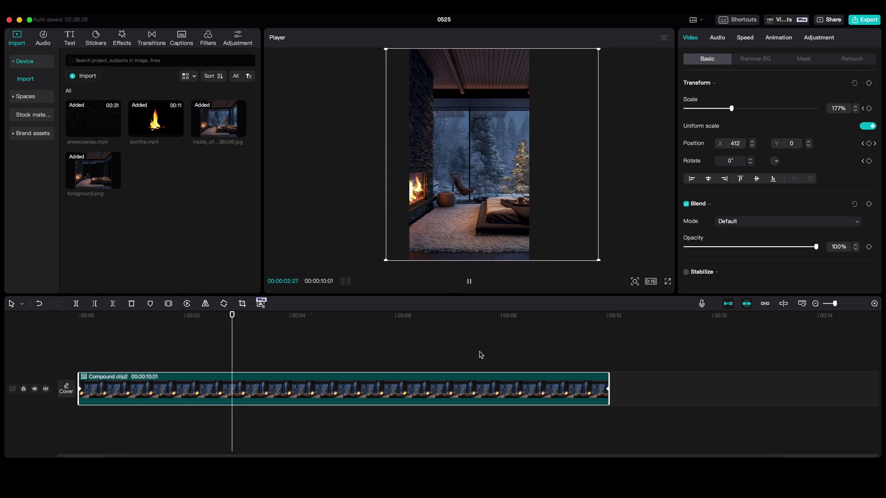